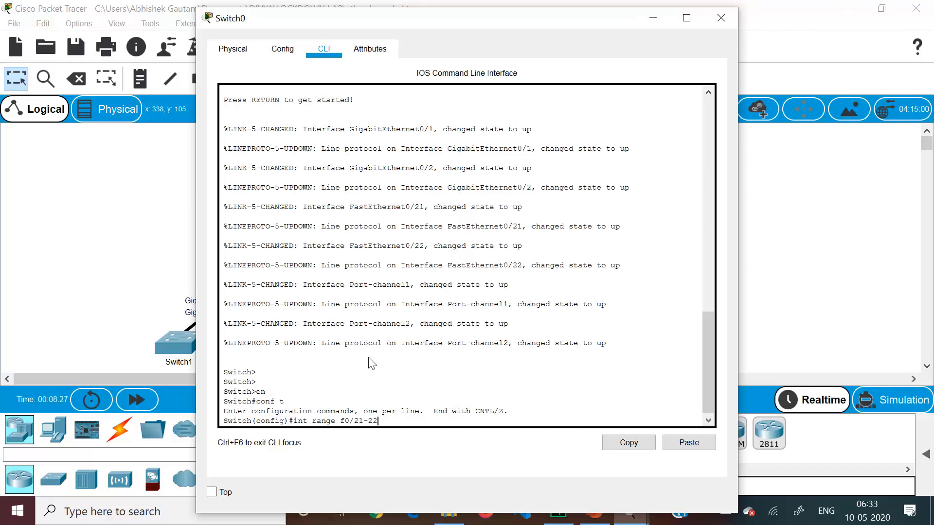
Select interface range f0/21-22 on Switch0 and set its switchport mode to trunk
key(Return)
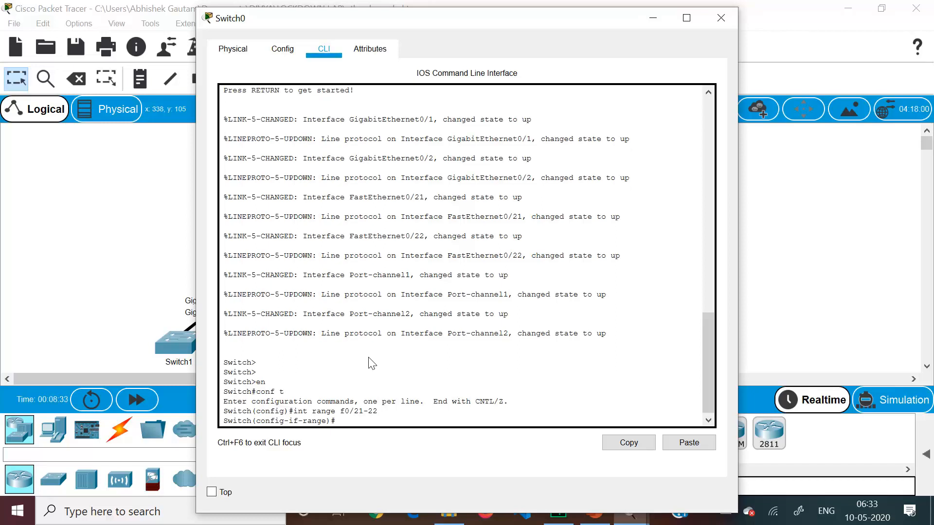
text(switchport mode trunk)
key(Return)
Shut down the f0/21-22 interfaces on Switch0
key(Return)
key(Return)
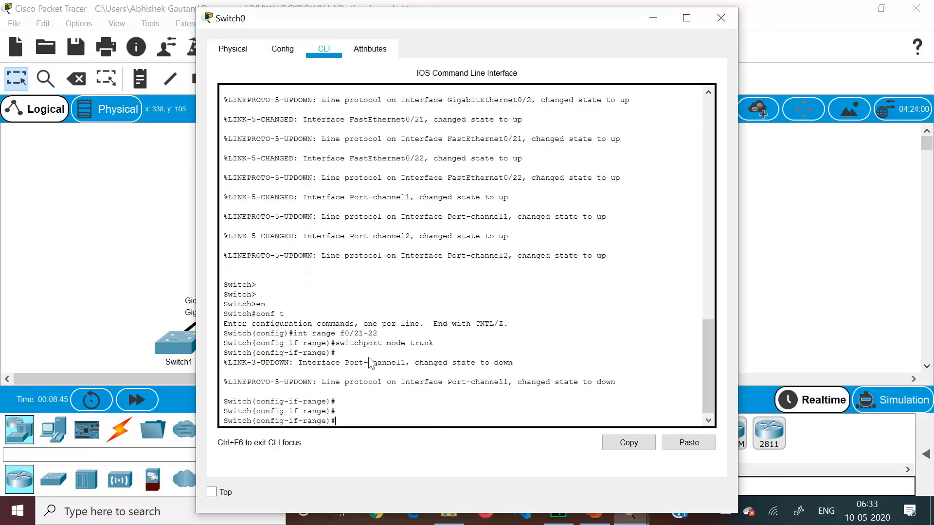
text(sh)
key(Return)
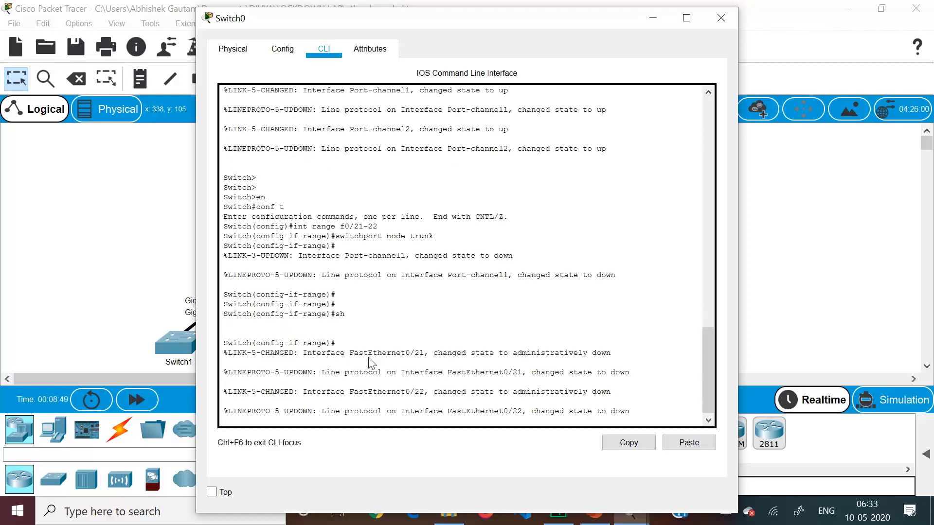
key(Return)
key(Return)
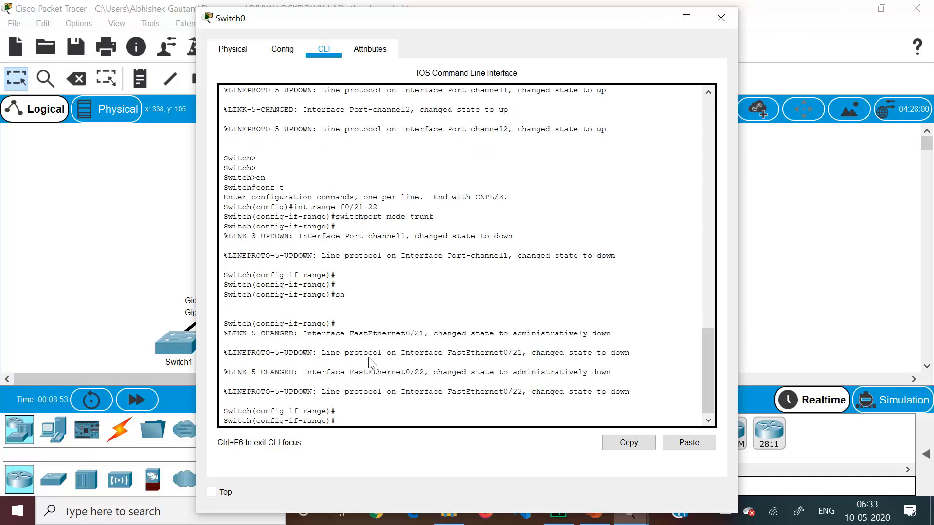
Assign Switch0's f0/21-22 interfaces to channel-group 1 in desirable mode
text(channel-group 1 mode desirable)
key(Return)
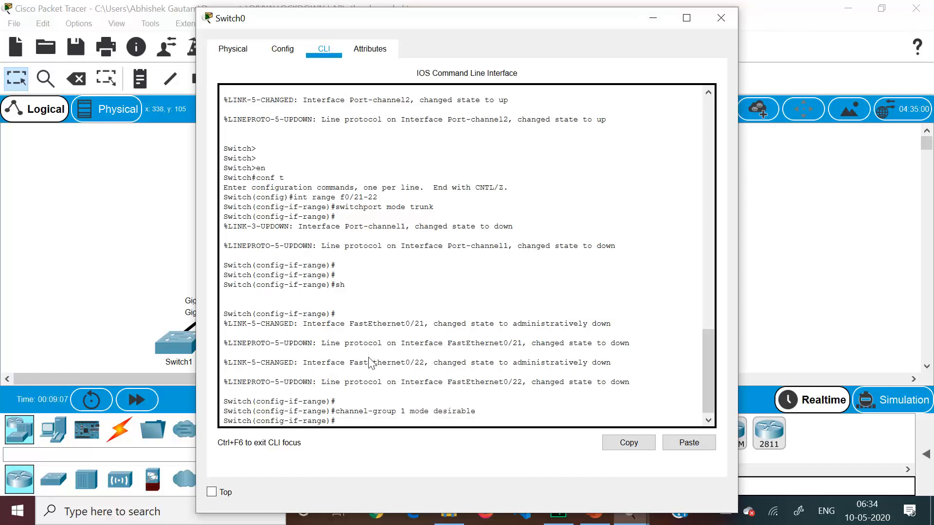
Re-enable Switch0's f0/21-22 interfaces with no shutdown and return to global configuration mode
text(no sh)
key(Return)
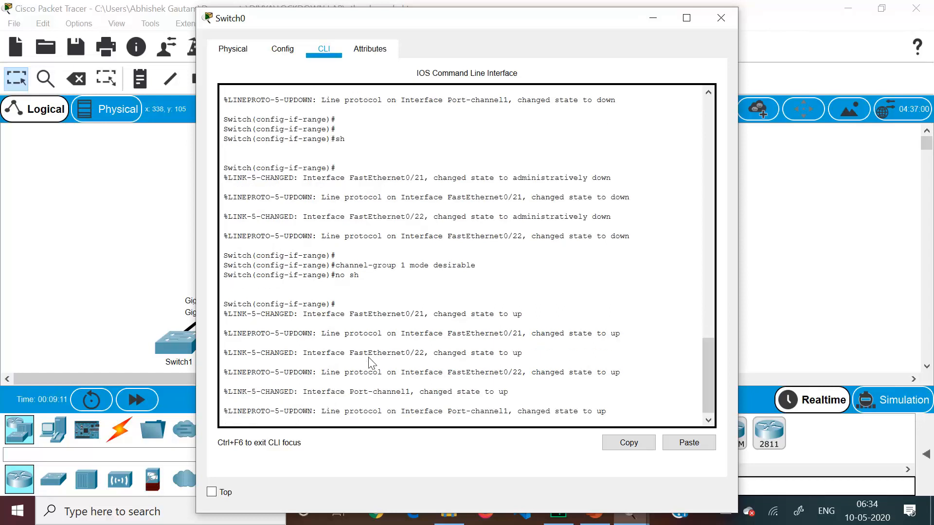
key(Return)
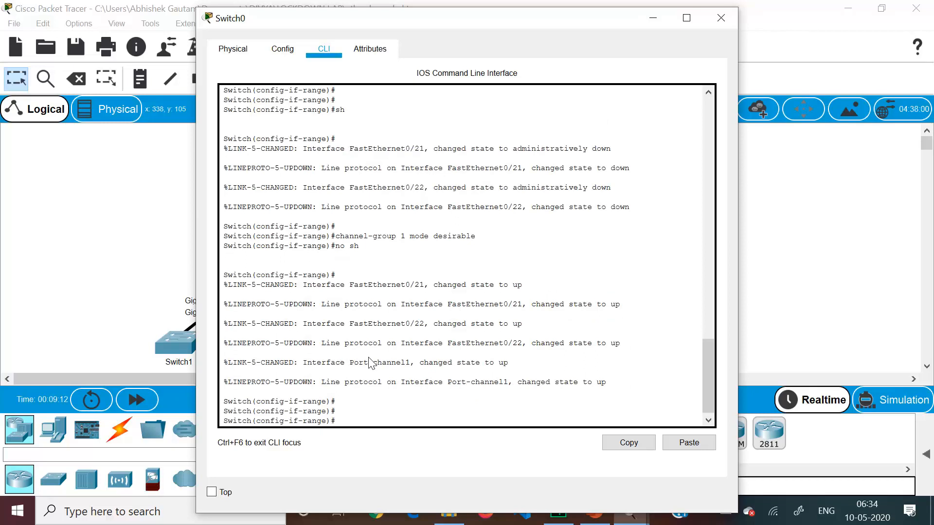
text(exit)
key(Return)
text(int)
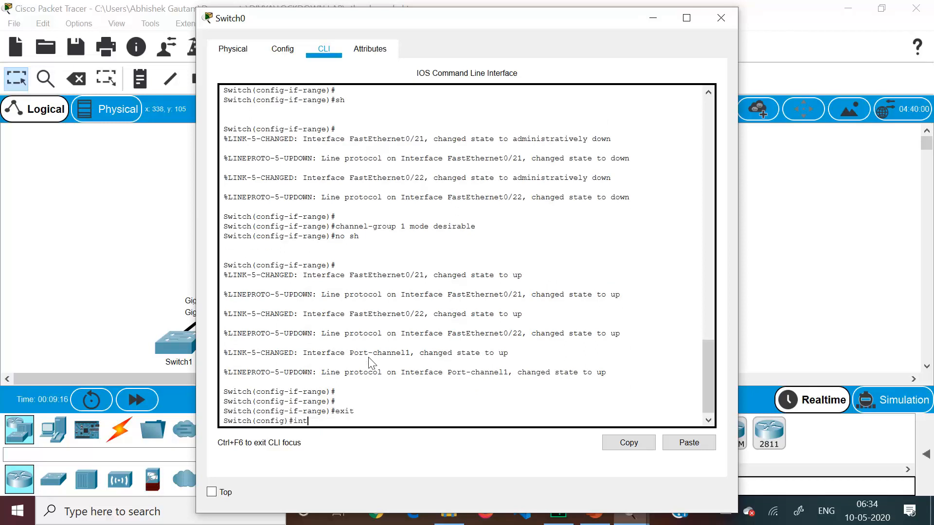
text( port-channel)
key(Return)
text(sw)
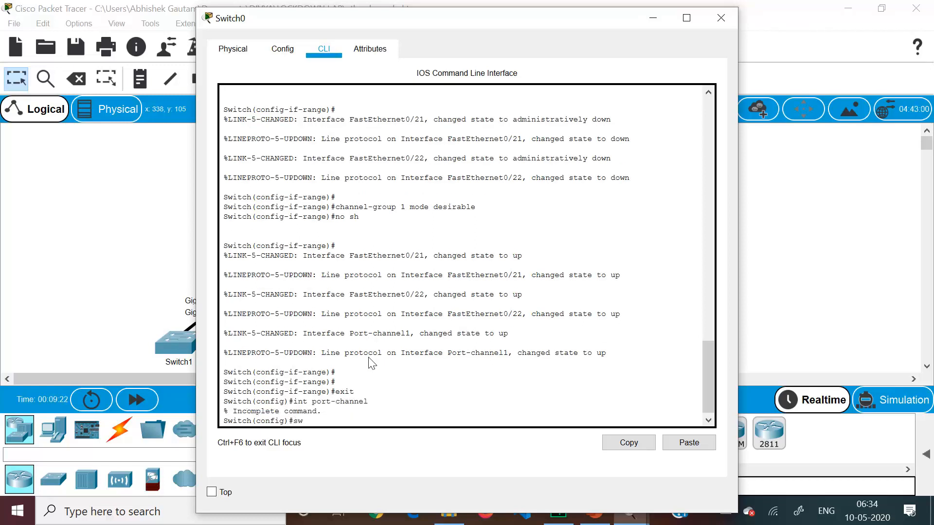
key(Tab)
text(m)
key(Tab)
text(tr)
key(Tab)
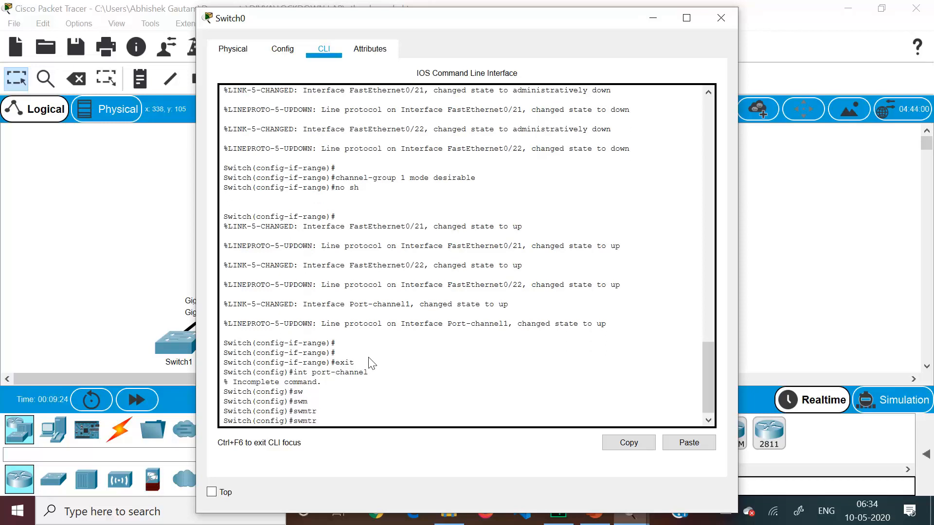
key(BackSpace)
key(BackSpace)
key(BackSpace)
key(BackSpace)
text(w)
key(BackSpace)
key(BackSpace)
Enter interface port-channel 1 on Switch0 and set its switchport mode to trunk
text(int port)
key(Tab)
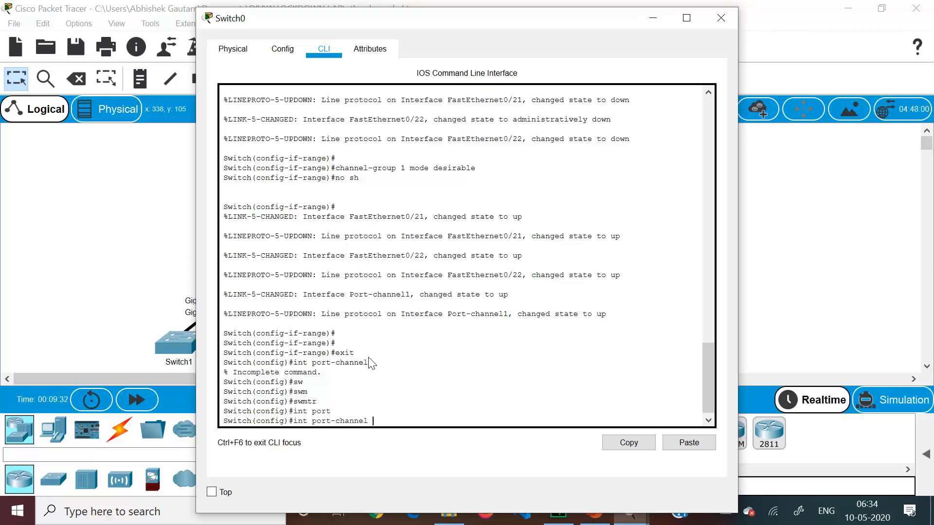
key(Return)
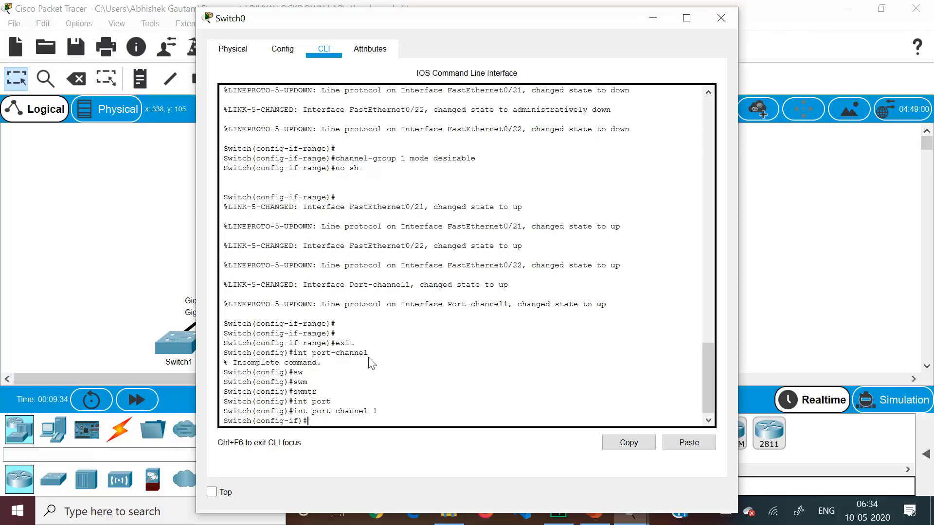
text(sw)
key(Tab)
text(mo)
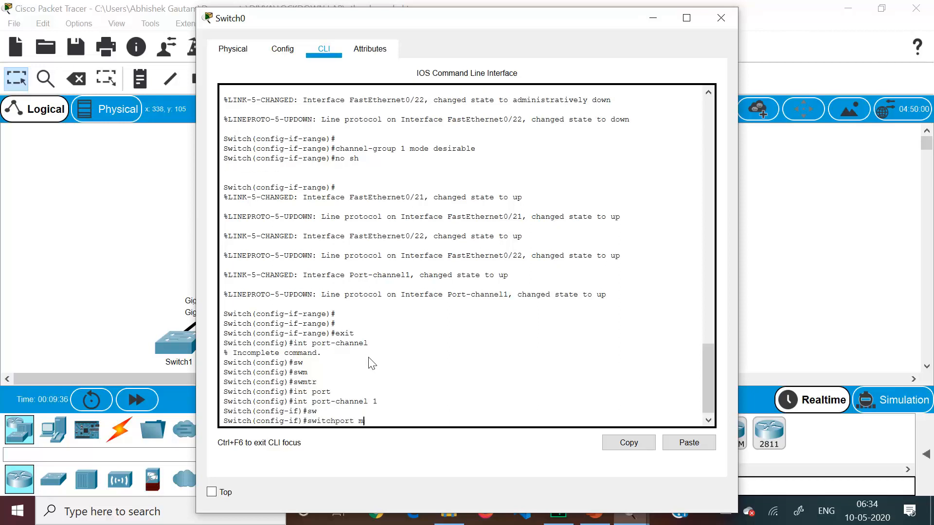
key(Tab)
text(rr)
key(Tab)
key(Return)
key(Return)
key(Return)
Open Switch2's command line and enter global configuration mode
click(91, 229)
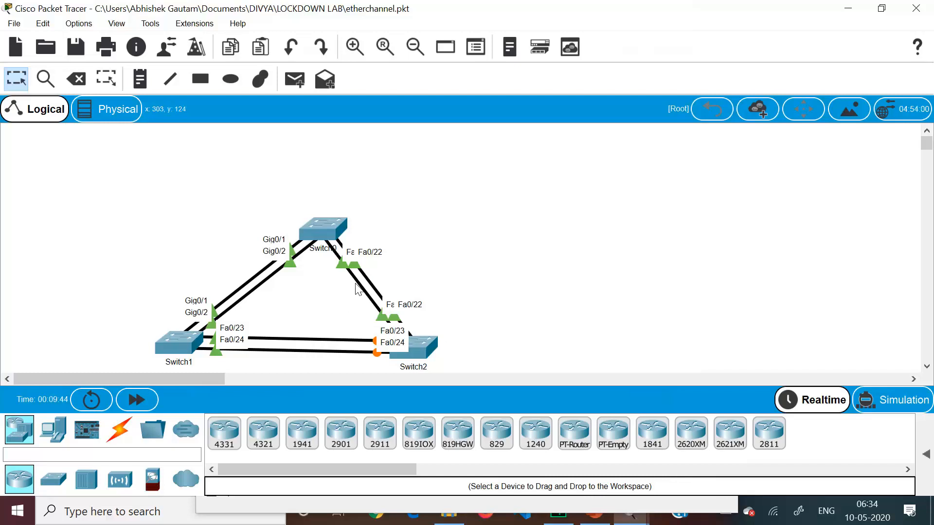
click(419, 345)
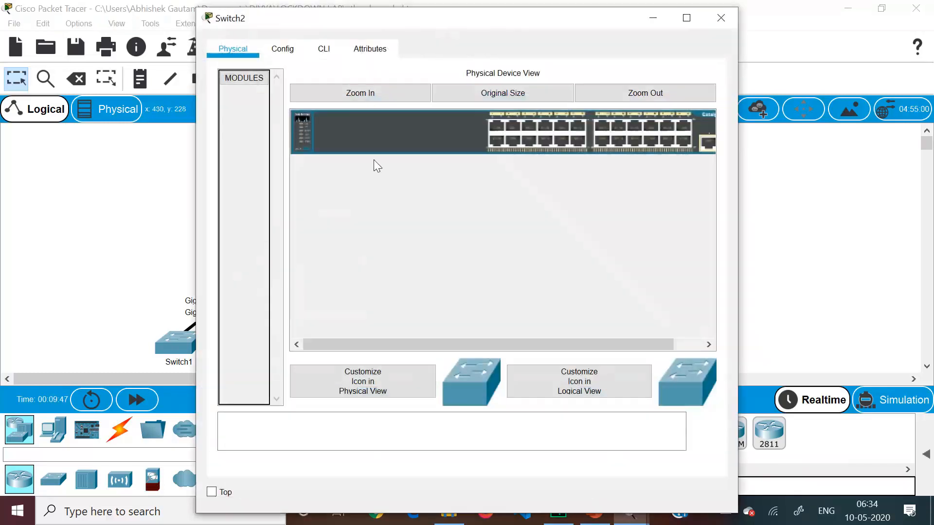
click(322, 50)
key(Return)
key(Return)
key(Return)
text(en)
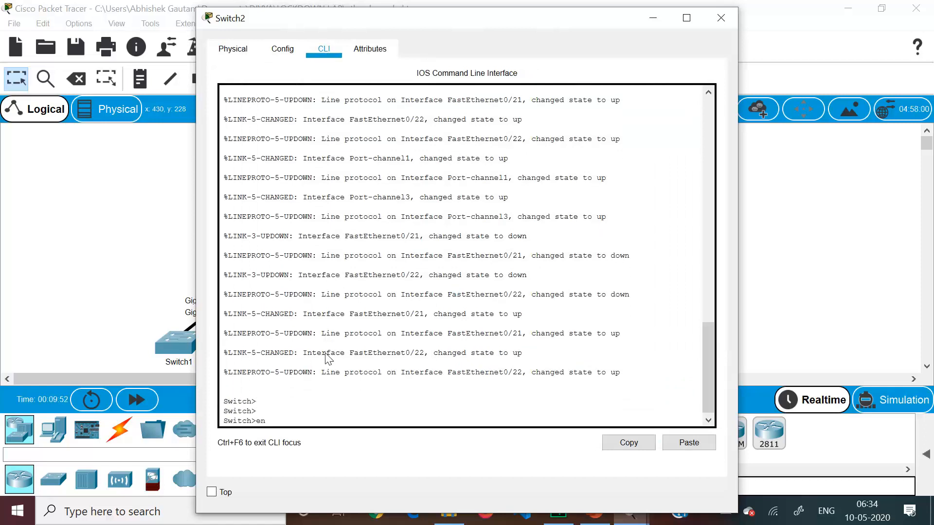
key(Return)
key(Return)
text(ci)
key(BackSpace)
text(onf t)
key(Return)
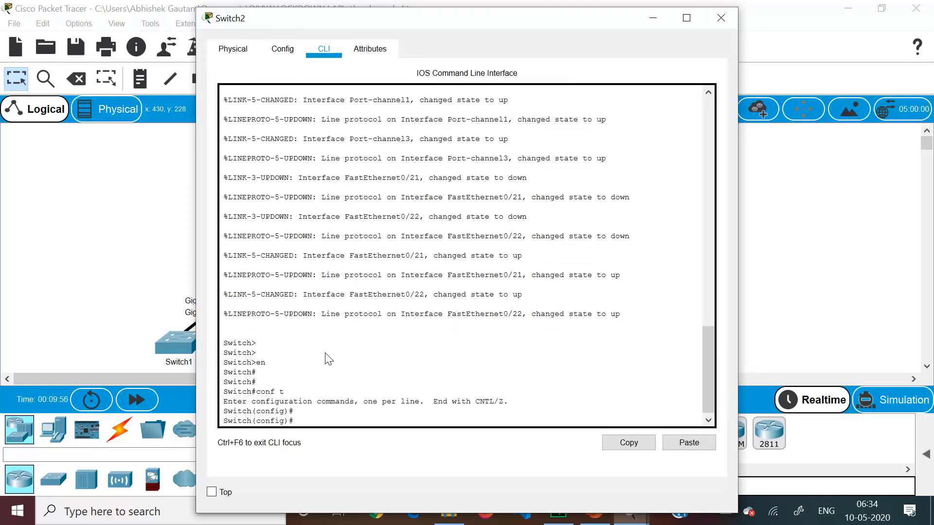
Select interface range f0/21-22 on Switch2 and set its switchport mode to trunk
text(int range f0/21-22)
key(Return)
text(sw)
key(Tab)
text(m)
key(Tab)
text(tr)
key(Tab)
key(Return)
key(Return)
text(c)
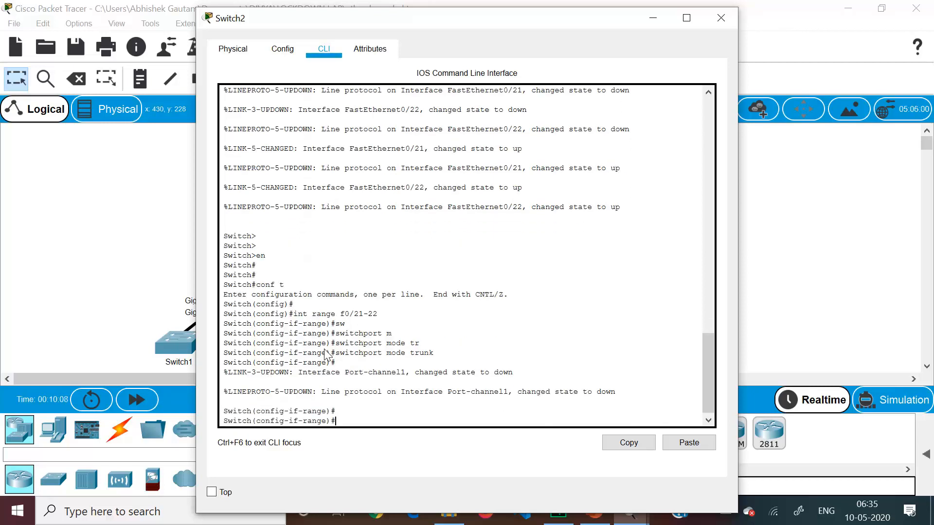
text(hannel=)
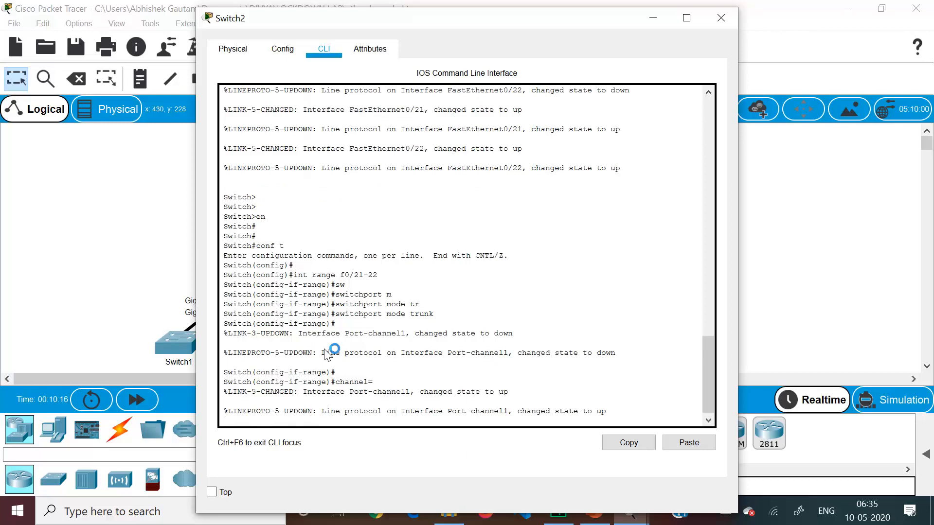
key(Return)
text(no c)
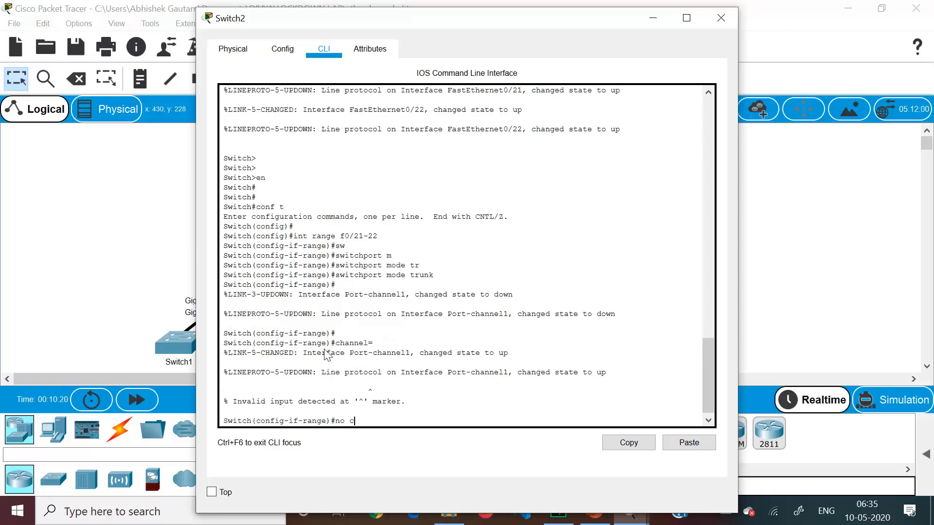
text(hannel=)
key(Return)
key(Up)
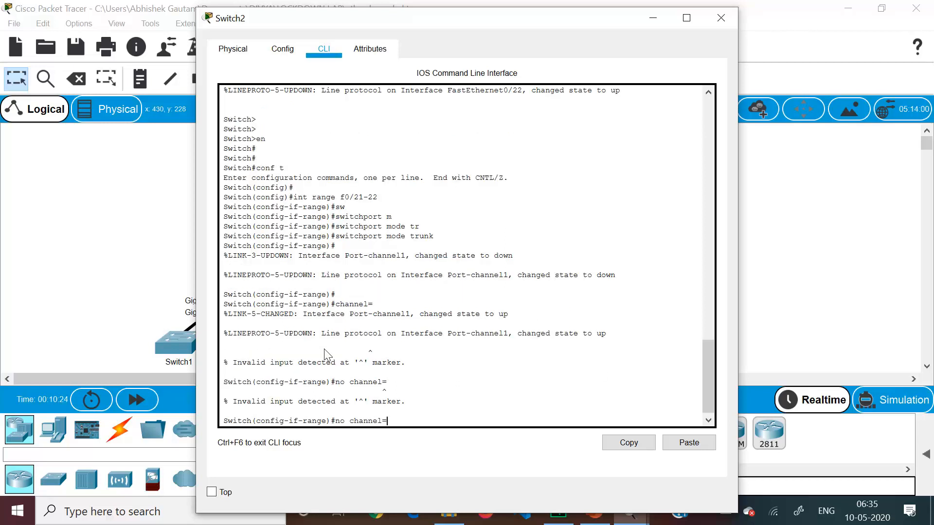
key(BackSpace)
Assign Switch2's f0/21-22 interfaces to channel-group 1 in desirable mode while the ports are still enabled
key(BackSpace)
key(BackSpace)
key(BackSpace)
key(BackSpace)
key(BackSpace)
key(BackSpace)
key(BackSpace)
key(BackSpace)
key(BackSpace)
key(BackSpace)
text(chna)
key(BackSpace)
key(BackSpace)
text(annel-g)
key(Tab)
text(1)
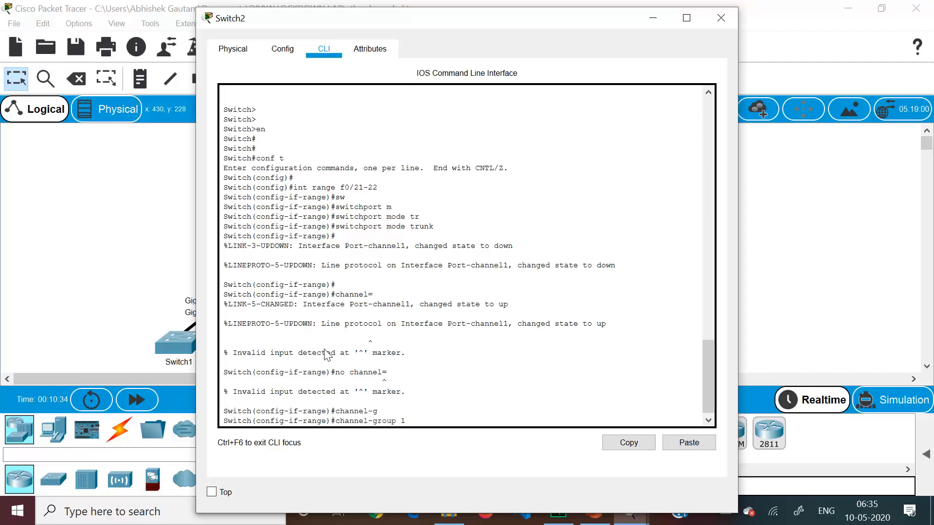
text( mode desirable)
key(Return)
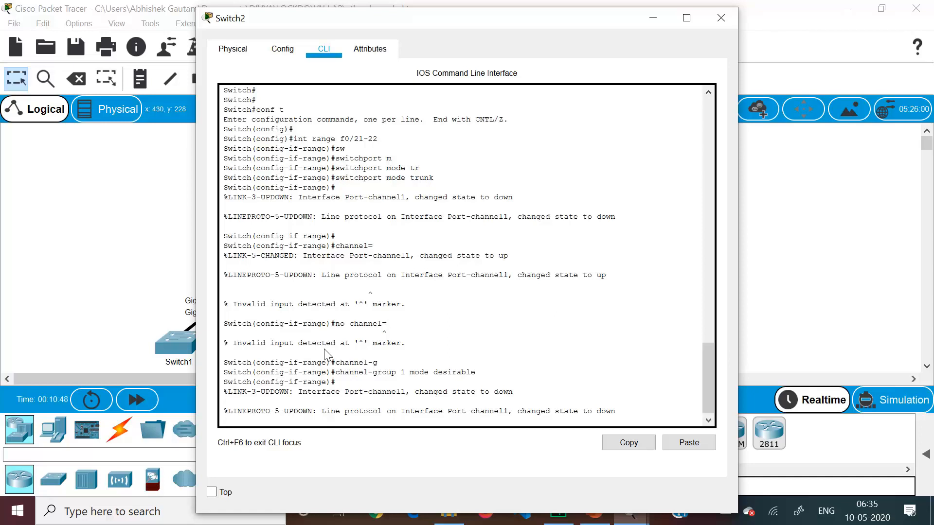
key(Return)
key(Return)
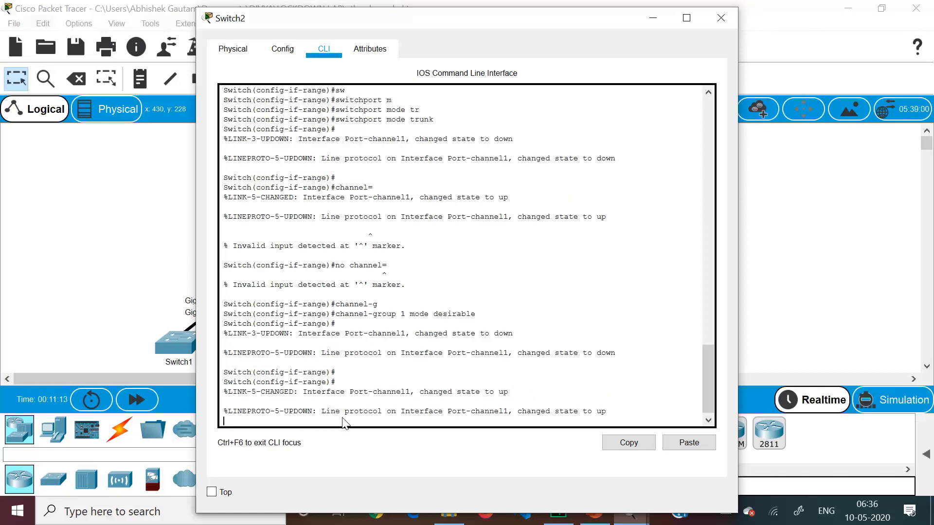
Exit to global configuration, reselect interface range f0/21-22 on Switch2, and shut those ports down
text(exit)
key(Return)
key(Return)
key(Return)
text(int )
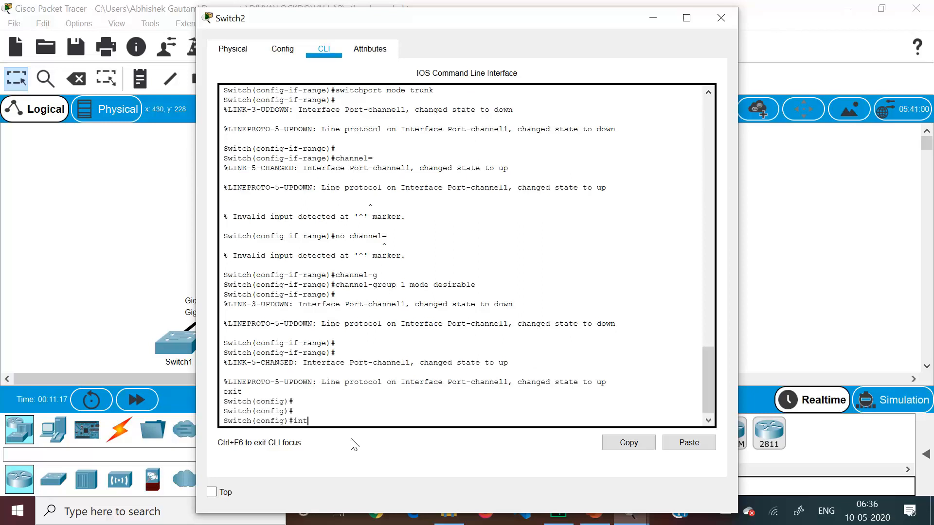
text(range f0/21-22)
key(Return)
text(sh)
key(Return)
Assign Switch2's shut-down f0/21-22 interfaces to channel-group 1 in desirable mode
text(c)
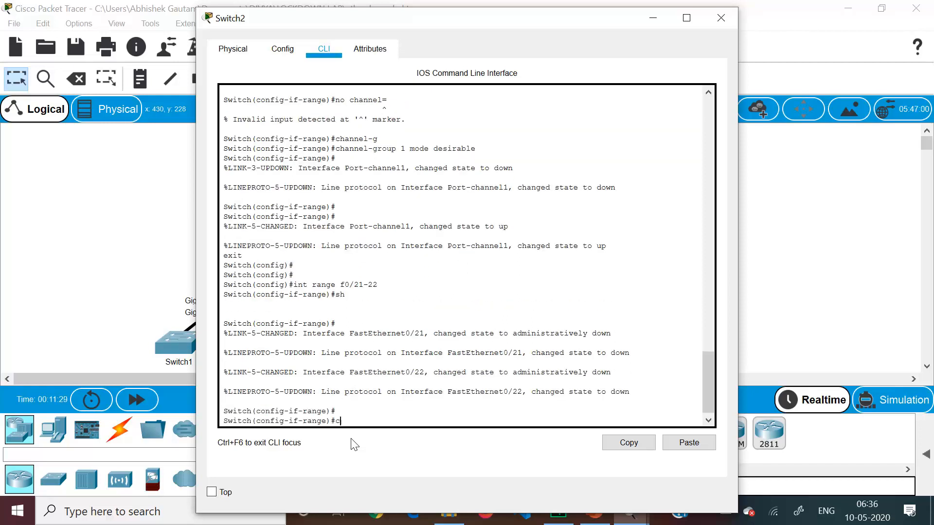
text(hannel-group 1 mode desri)
key(BackSpace)
text(ir)
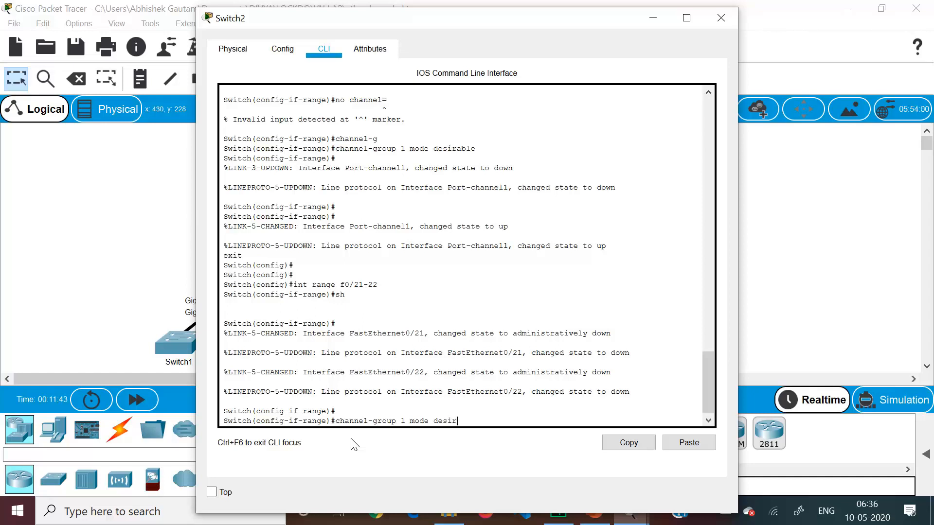
text(able)
key(Return)
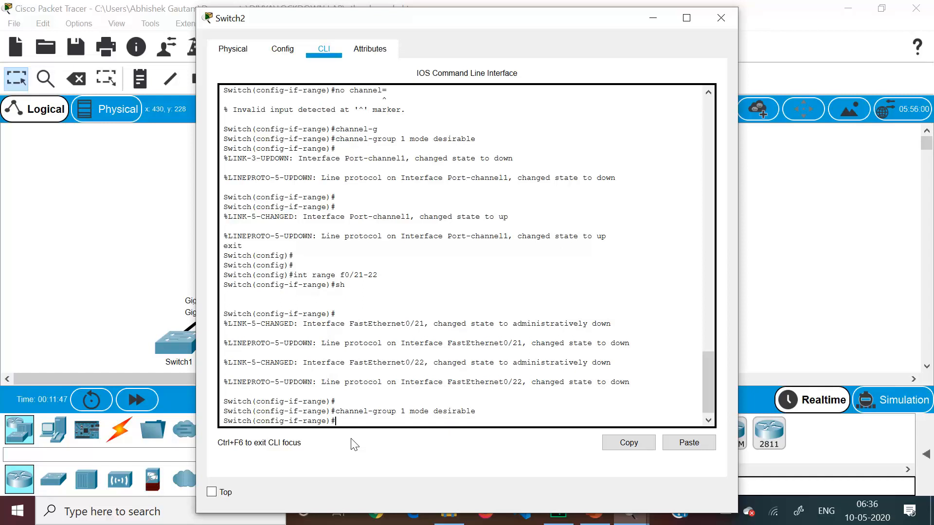
Re-enable Switch2's f0/21-22 interfaces with no shutdown and return to global configuration mode
text(no sh)
key(Return)
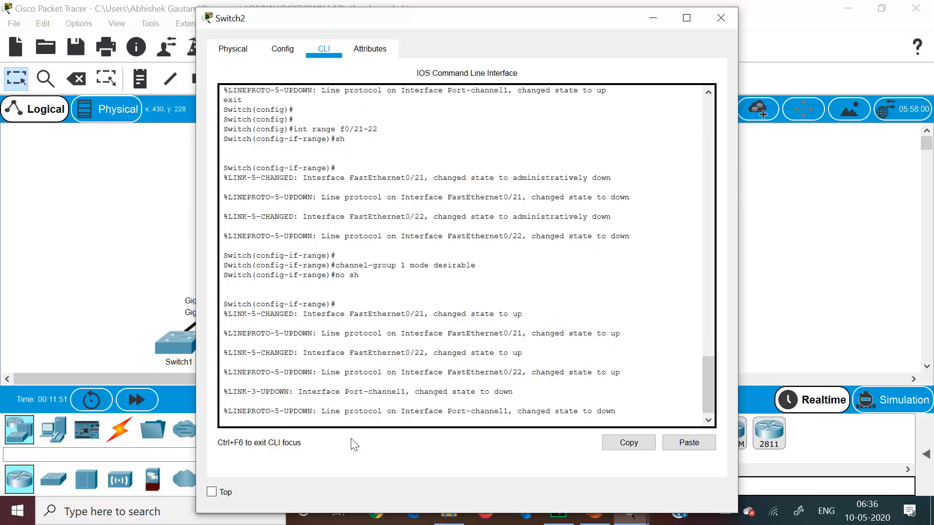
text(exit)
key(Return)
key(Return)
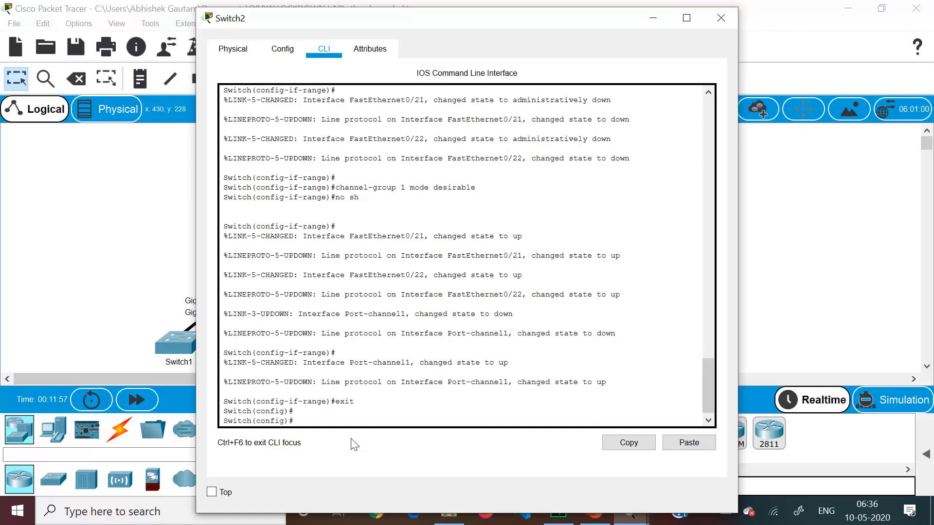
Enter interface port-channel 1 on Switch2 and set its switchport mode to trunk
text(int po)
key(Tab)
text(1)
key(Return)
text(sw)
key(Tab)
text(m)
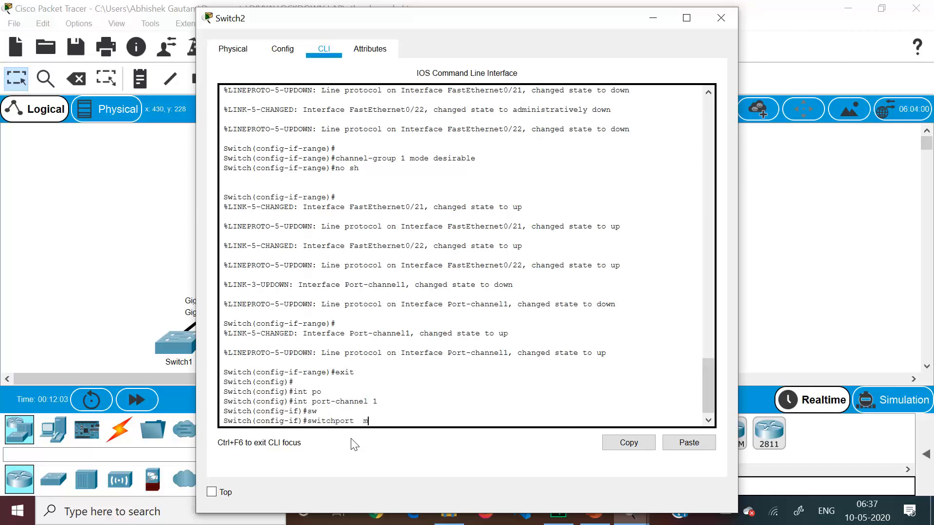
key(Tab)
text(tr)
key(Tab)
key(Return)
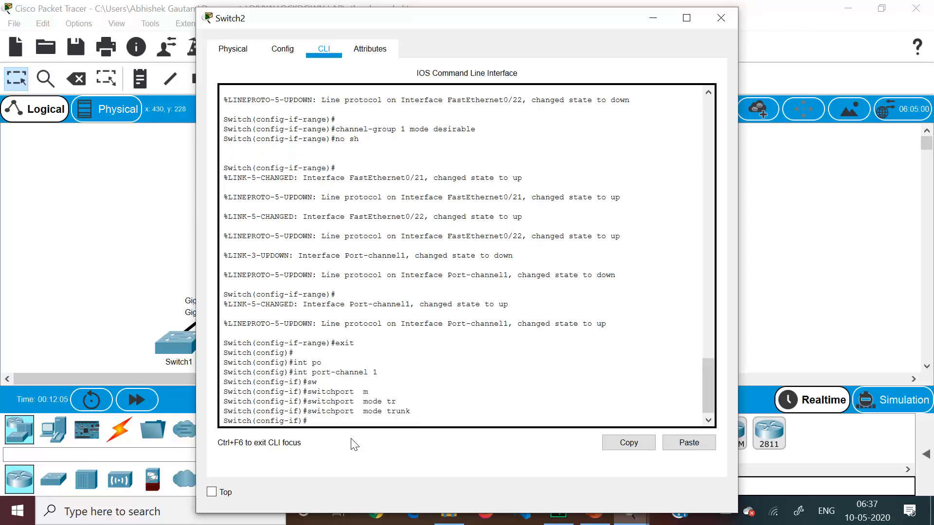
Return to privileged mode on Switch2 and display the EtherChannel summary
key(ctrl+z)
key(Return)
key(Return)
key(Return)
text(sh ethe)
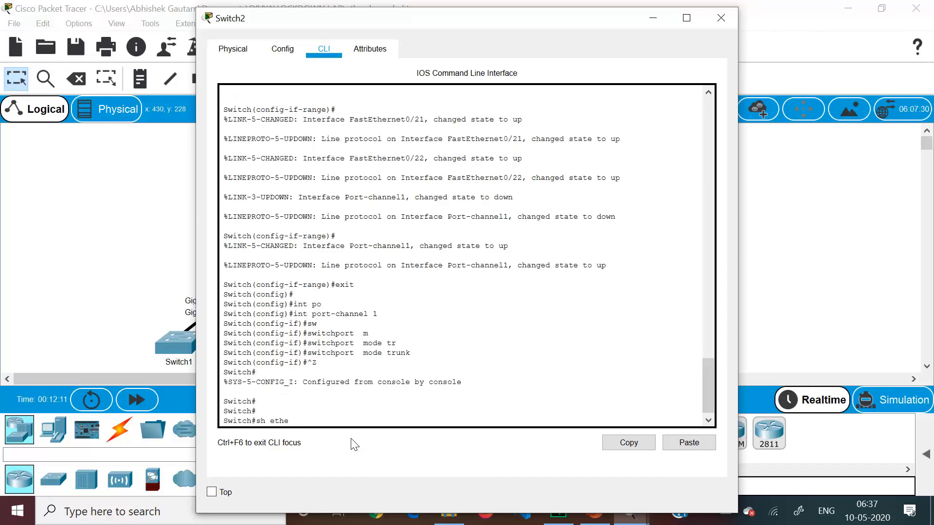
key(Tab)
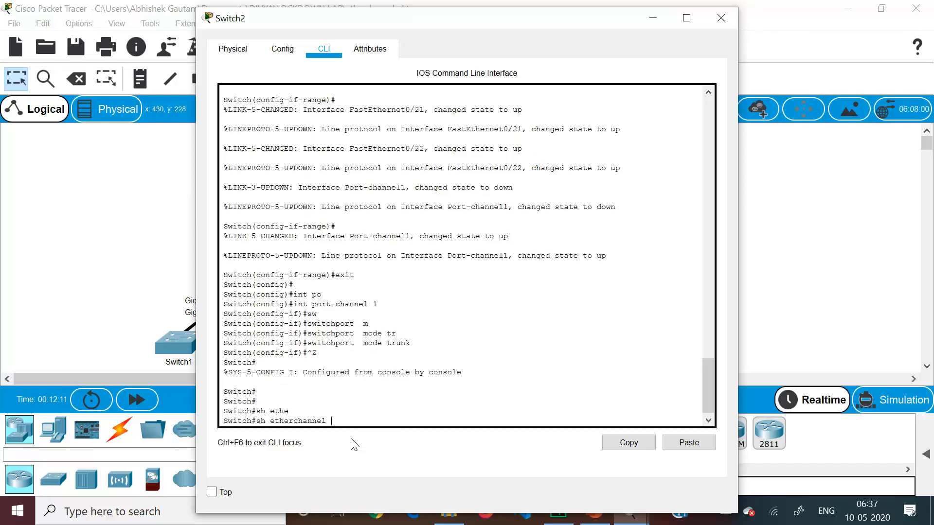
text(s)
key(Tab)
key(Return)
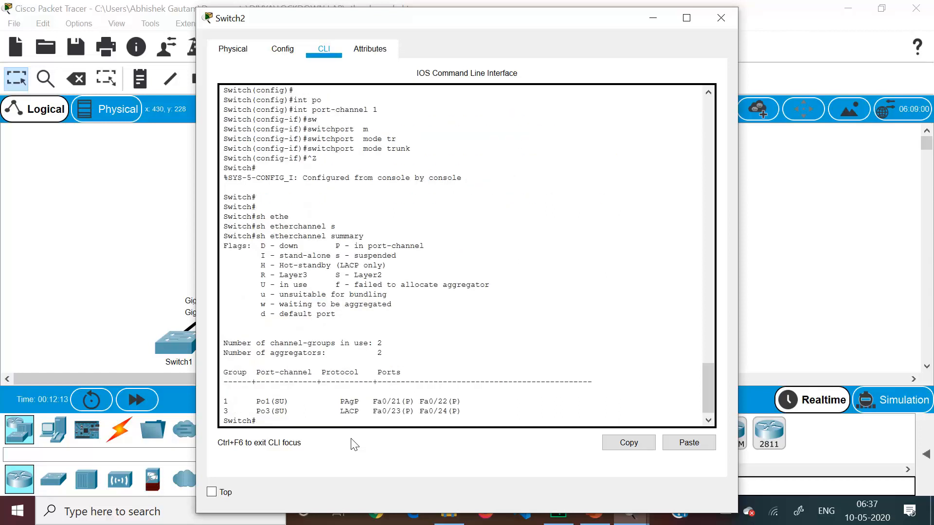
Check the Po1 row of Switch2's EtherChannel summary and close the Switch2 window
drag(251, 402, 466, 412)
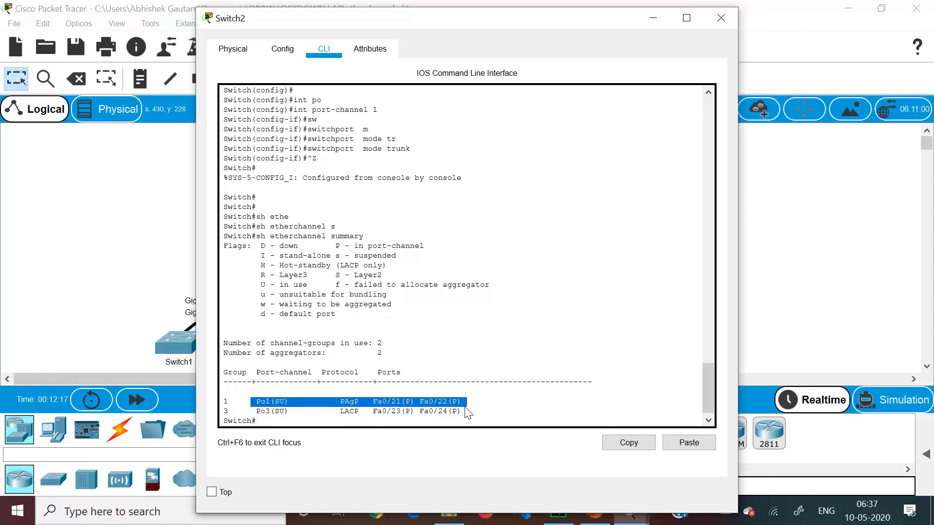
click(308, 406)
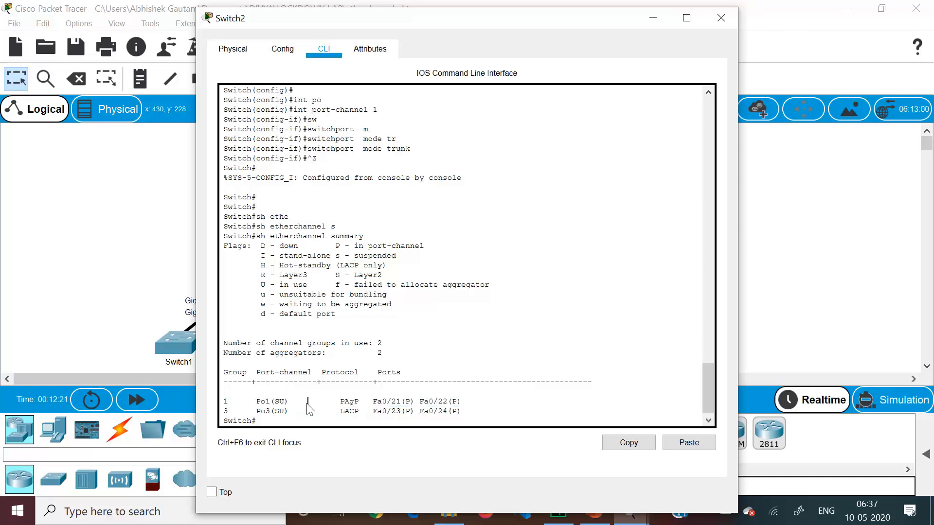
click(720, 18)
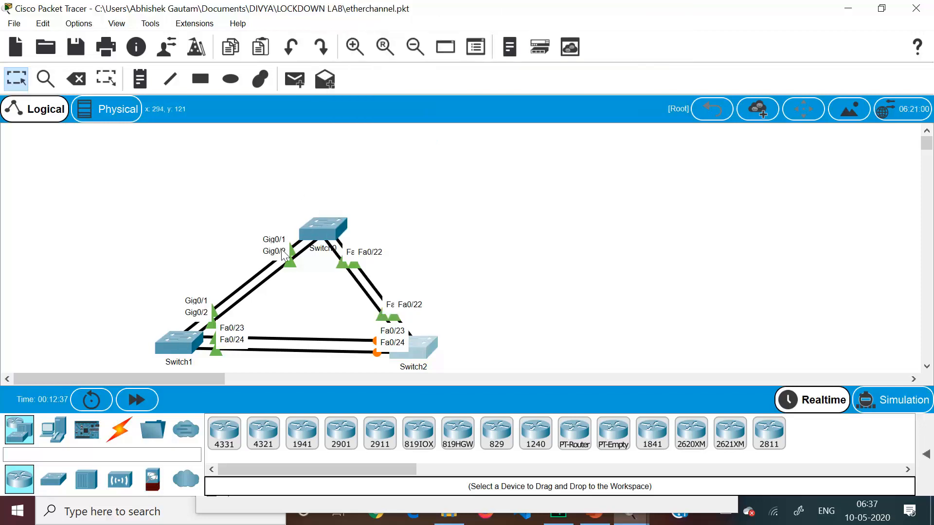
Open Switch0's command line and exit from interface configuration to global configuration mode
click(322, 219)
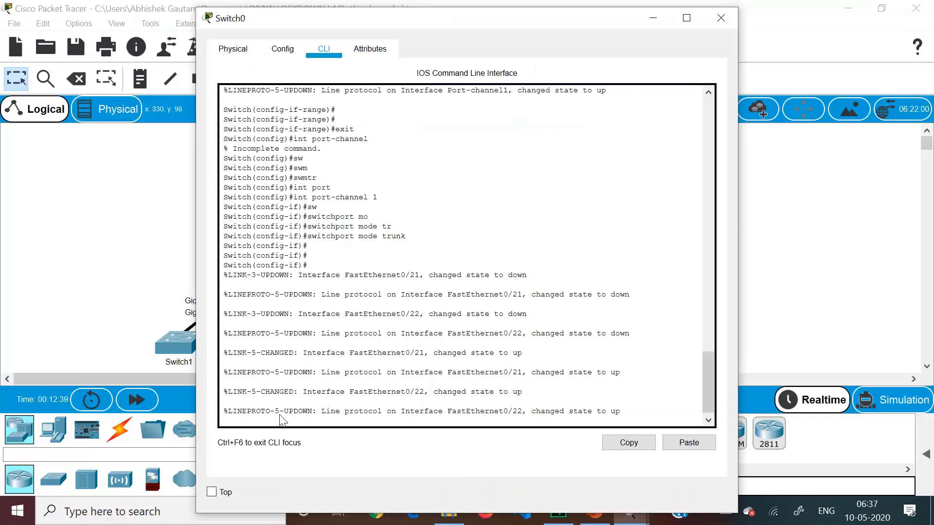
key(Return)
key(Return)
key(Return)
text(e)
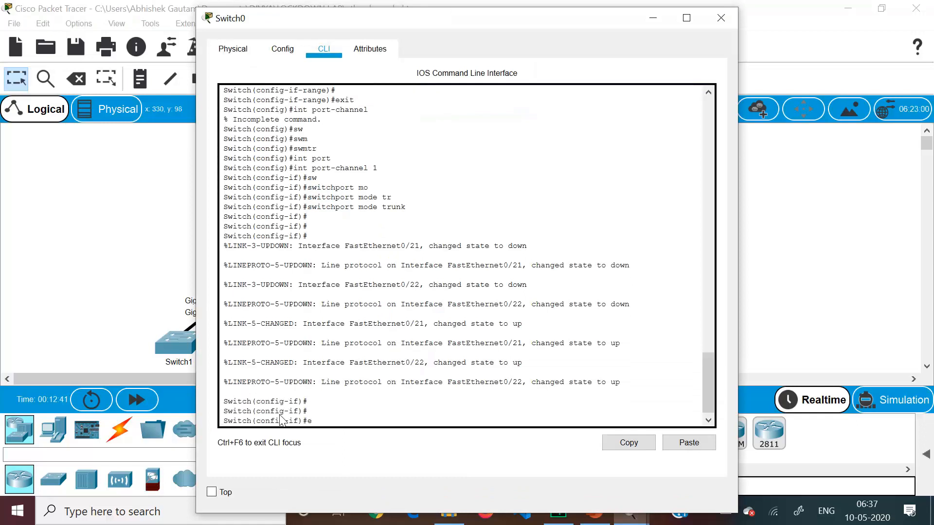
text(xit)
key(Return)
key(Return)
key(Return)
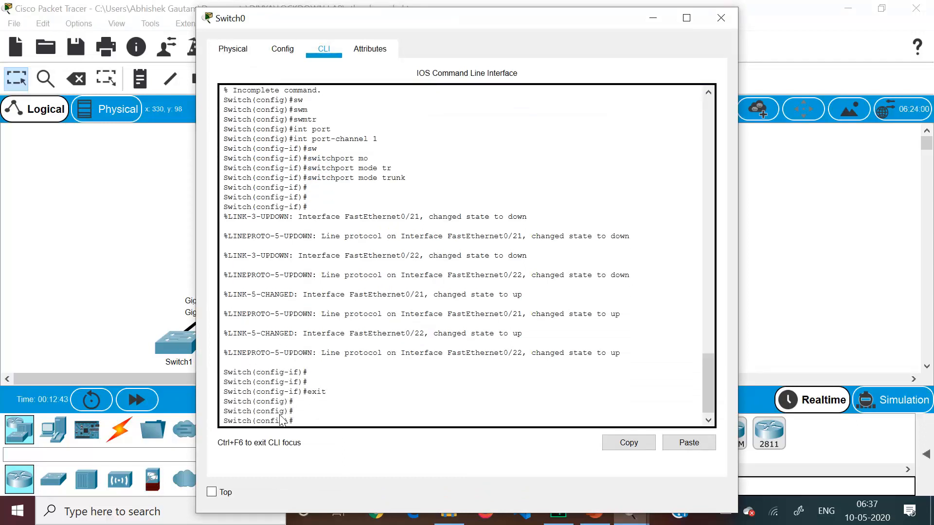
Set Switch0's interface range g0/1-2 to switchport mode trunk
text(int range g0/1-2)
key(Return)
text(sw)
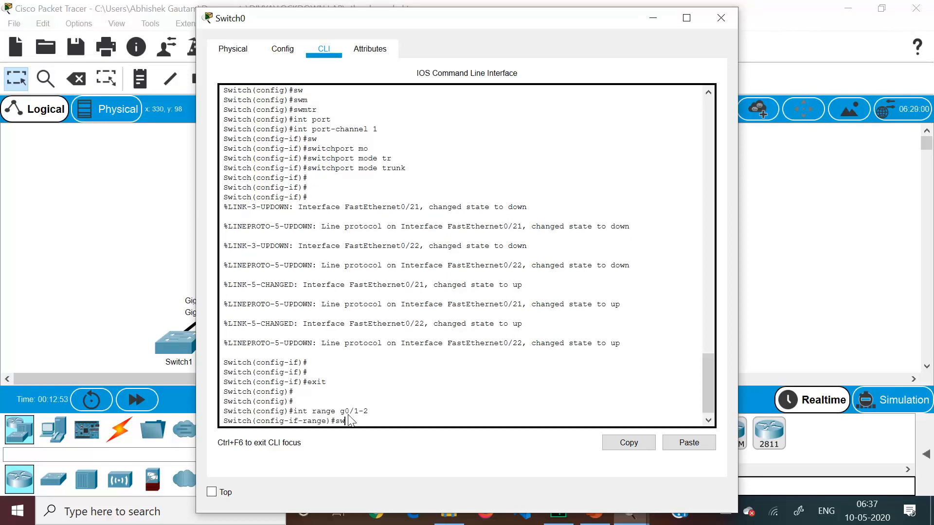
key(Tab)
text(m)
key(Tab)
text(tr)
key(Tab)
key(Return)
key(Return)
key(Return)
key(Return)
Shut down Switch0's g0/1-2 interfaces
text(s)
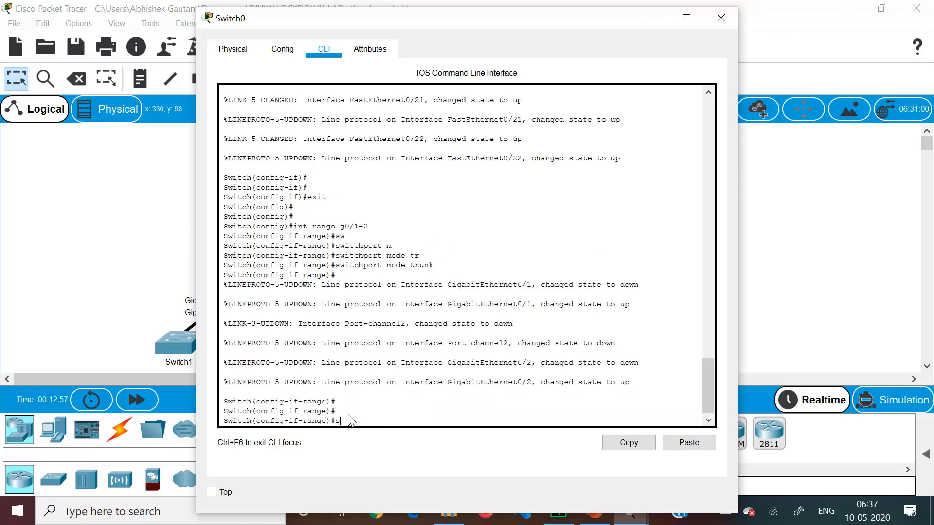
text(h)
key(Return)
key(Return)
key(Return)
key(Return)
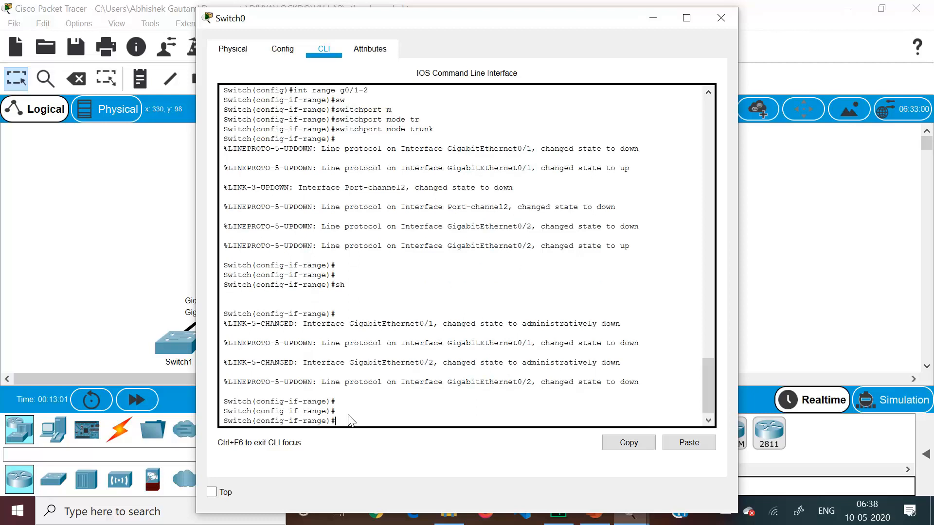
Assign Switch0's g0/1-2 interfaces to channel-group 2 in active mode
text(chann)
key(Tab)
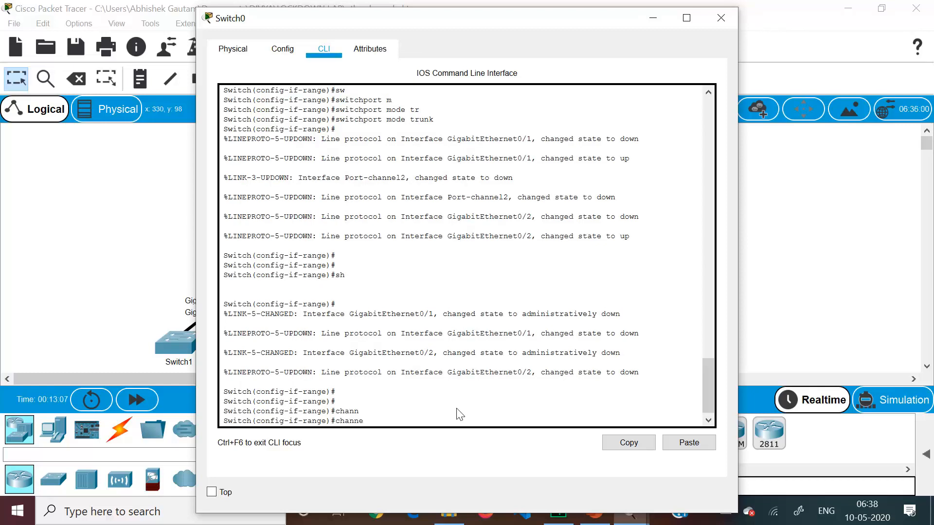
text(el-g)
key(Tab)
text(2)
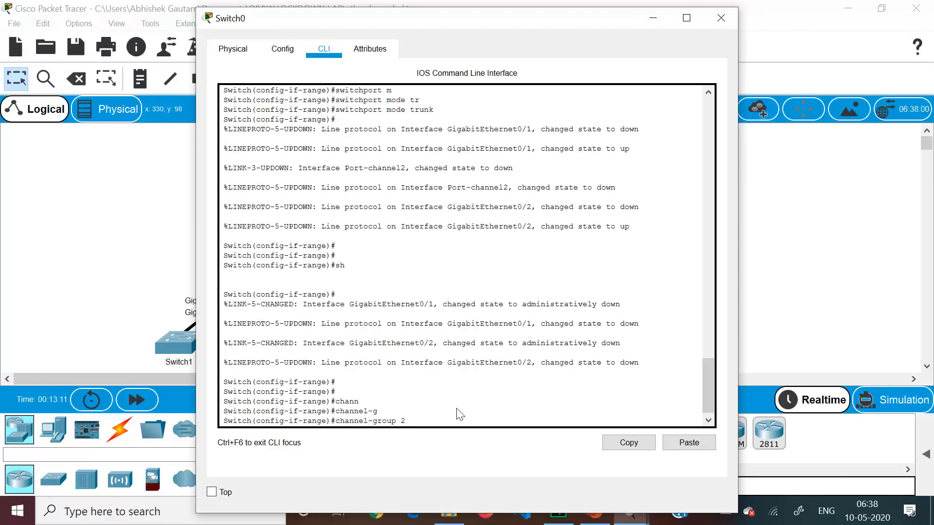
text( modeactive)
key(Return)
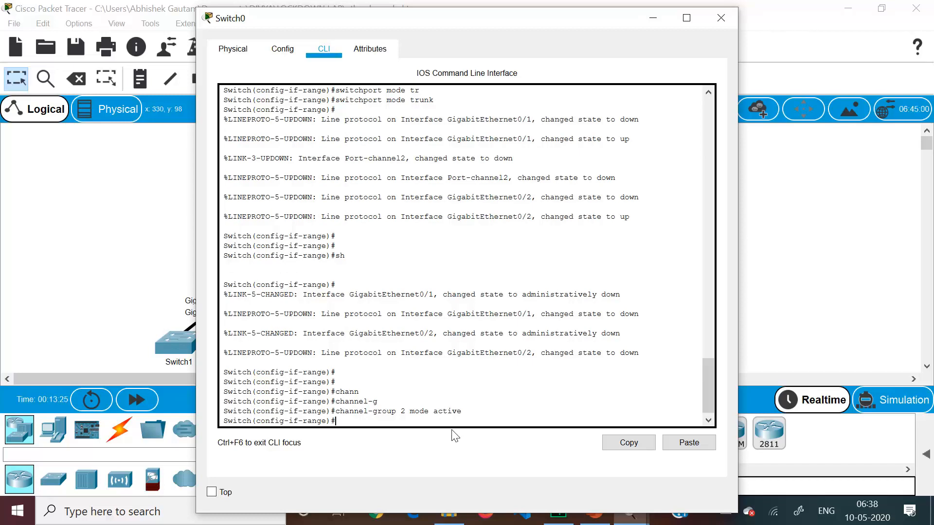
Leave the interface range, enter interface port-channel 2 on Switch0 and set its switchport mode to trunk
text(exit)
key(Return)
text(int)
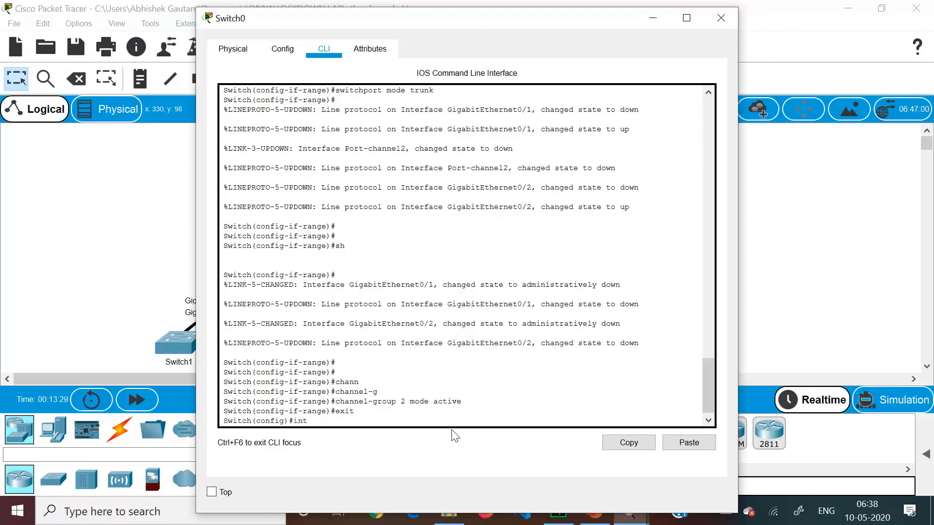
text( po)
key(Tab)
text(2)
key(Return)
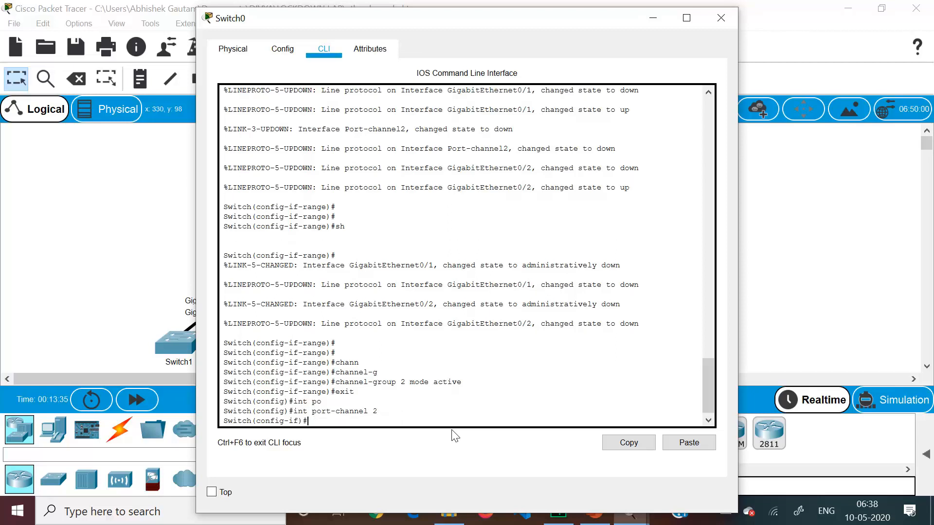
key(Return)
text(sw)
key(Tab)
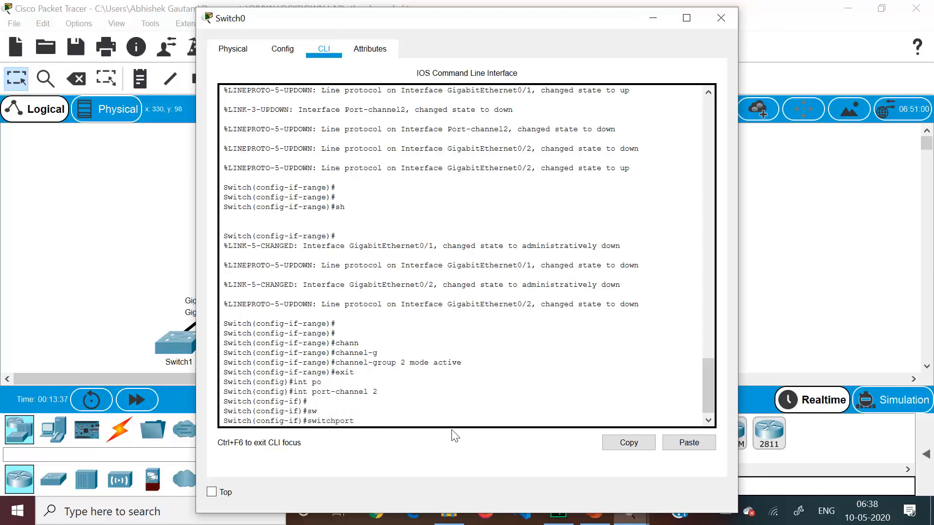
text(m)
key(Tab)
text(tr)
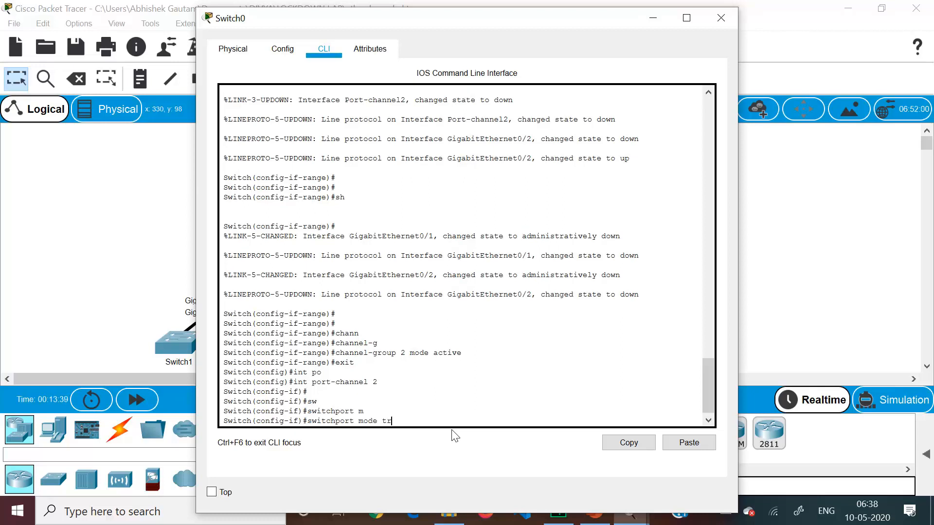
key(Tab)
key(Return)
Return to privileged mode on Switch0, display the EtherChannel summary and check the Po2 row
key(ctrl+z)
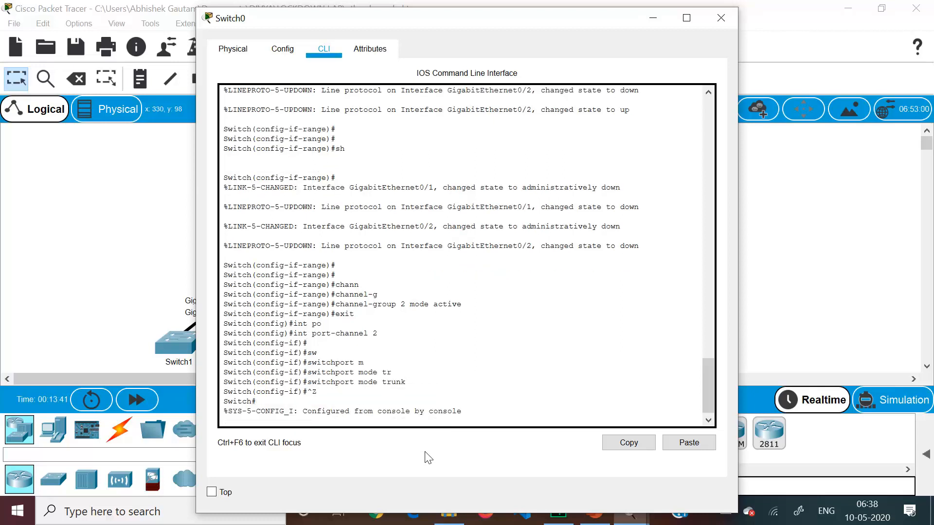
key(Return)
key(Return)
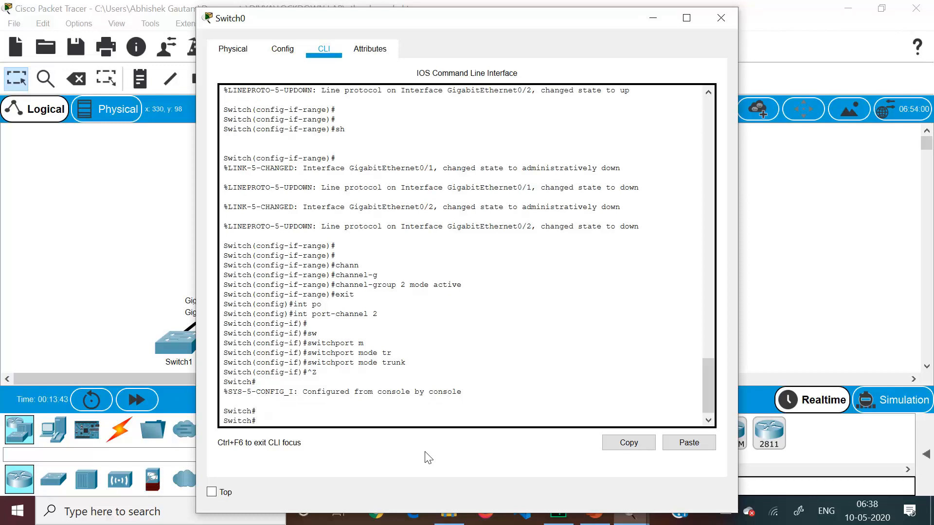
text(sh eth)
key(Tab)
text(s)
key(Tab)
key(Return)
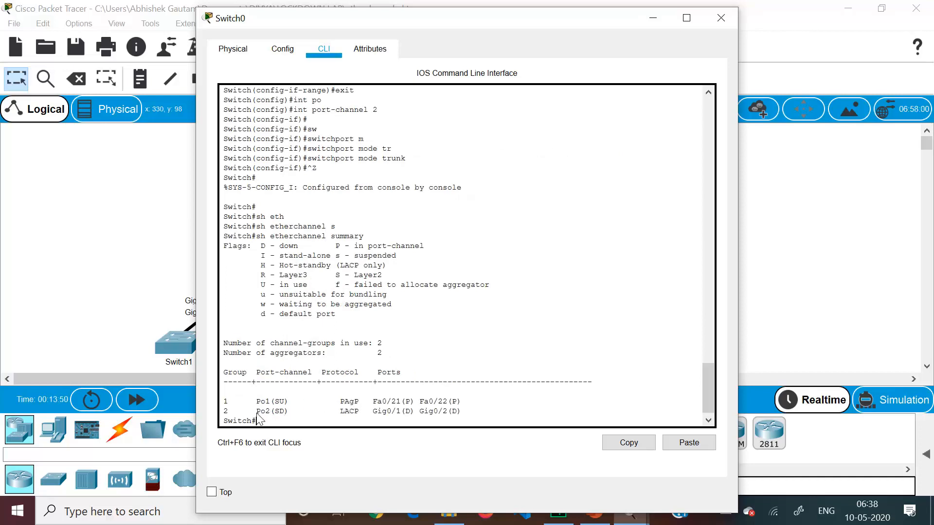
drag(256, 413, 388, 411)
click(410, 414)
click(466, 413)
Re-enter configuration mode on Switch0 and re-enable interface range g0/1-2 with no shutdown
text(conf t)
key(Return)
key(Return)
key(Return)
text(int range g0/1-2)
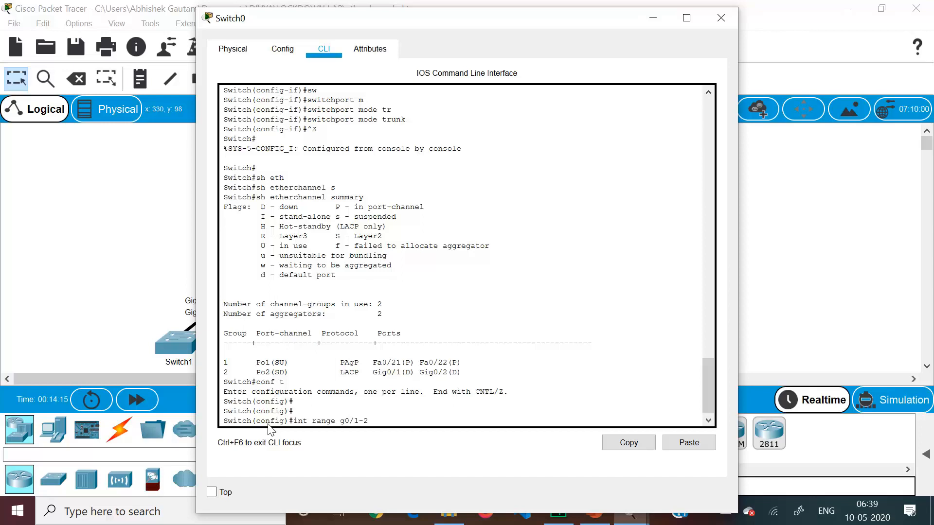
key(Return)
text(no sh)
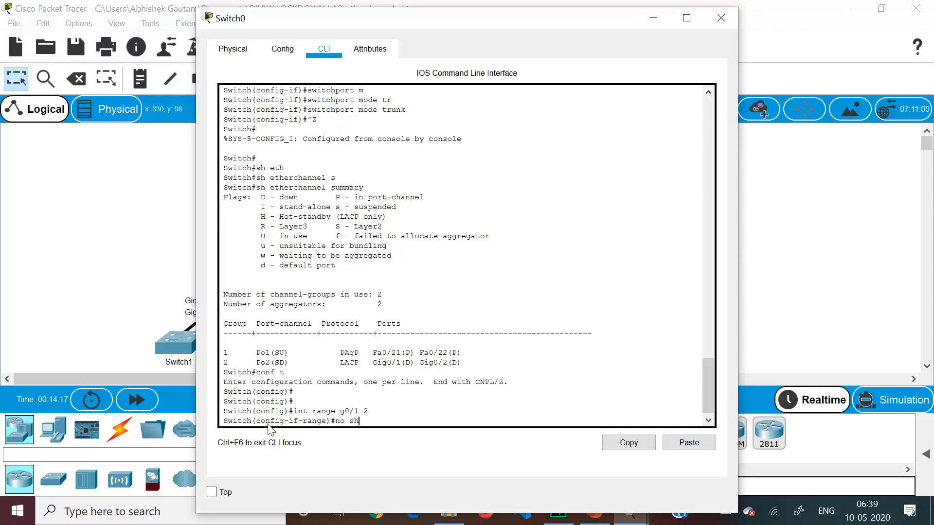
key(Return)
Return to privileged mode on Switch0, recheck group 2's ports in the EtherChannel summary and close the Switch0 window
key(Return)
key(ctrl+z)
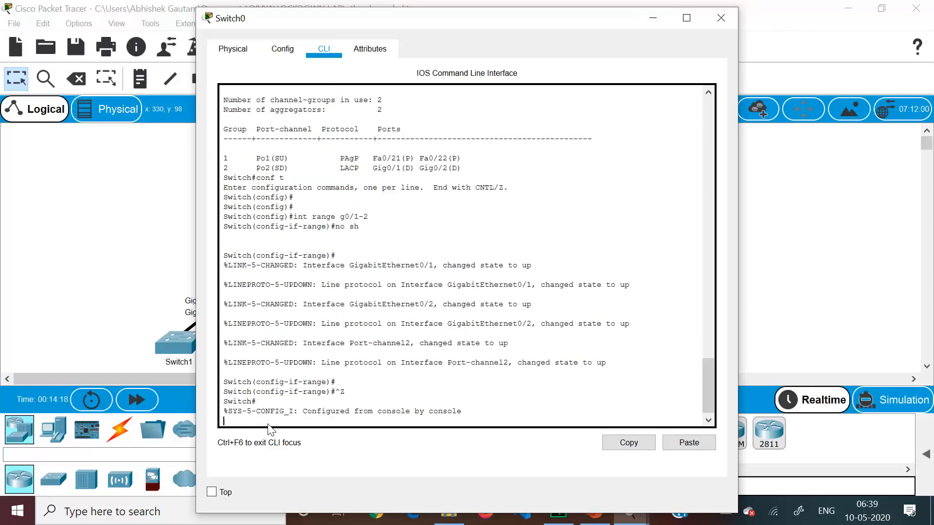
text(sh etherchannel summary)
key(Return)
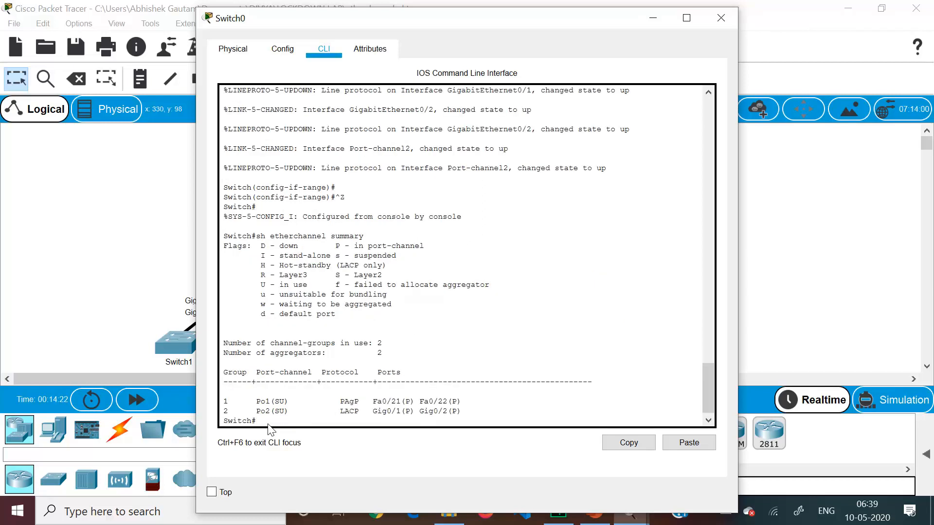
drag(372, 413, 436, 425)
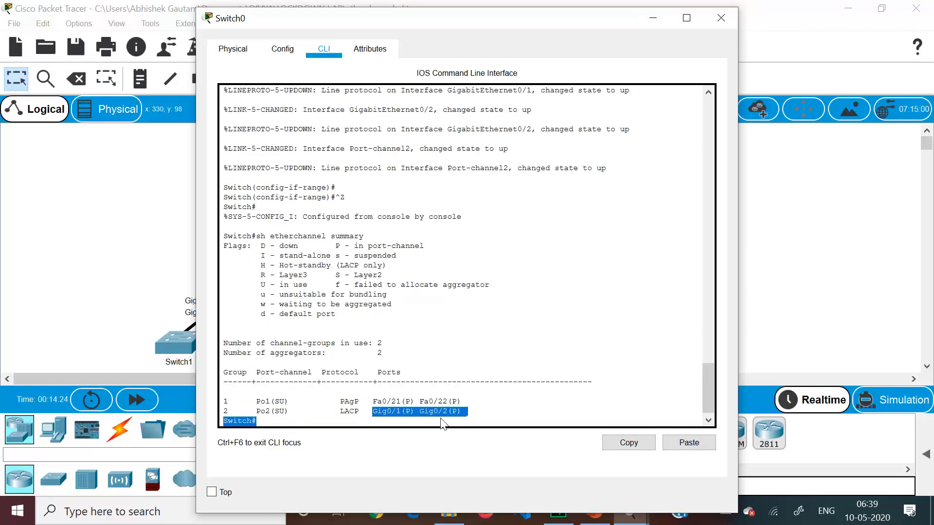
click(362, 238)
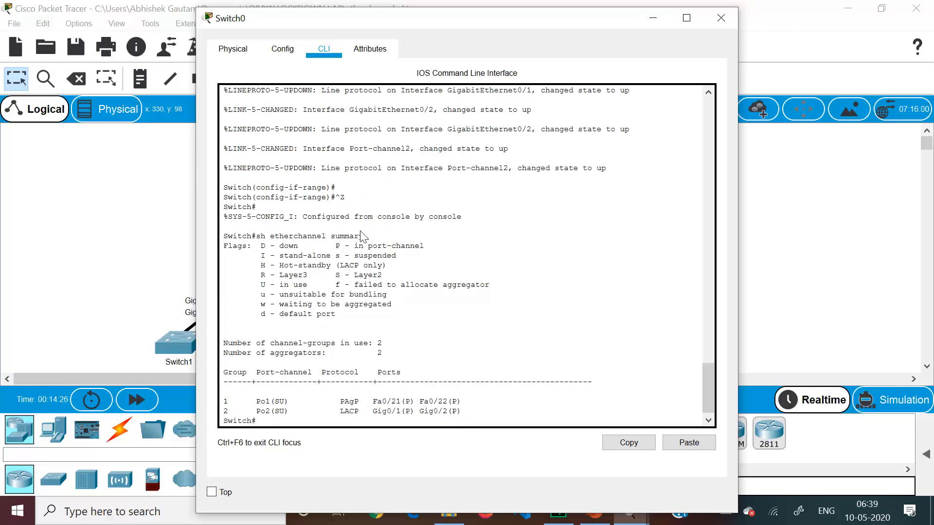
drag(362, 238, 487, 189)
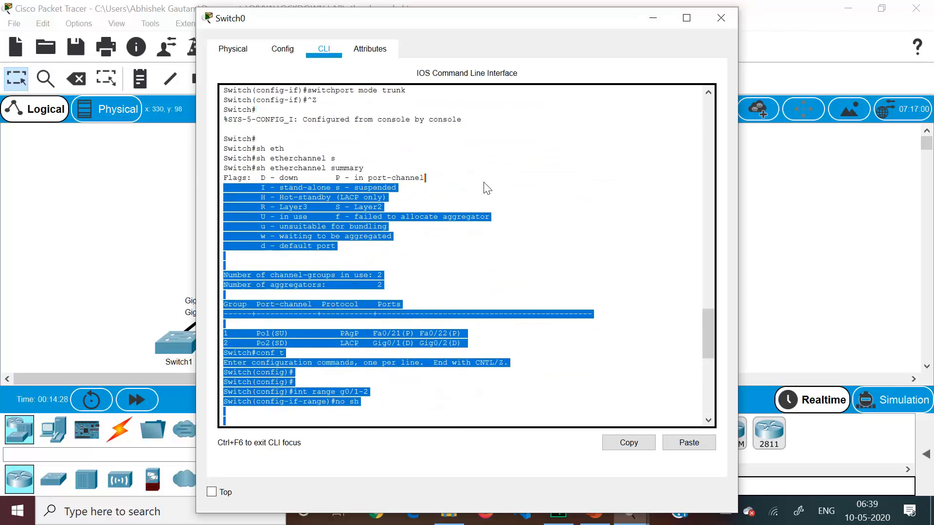
click(487, 188)
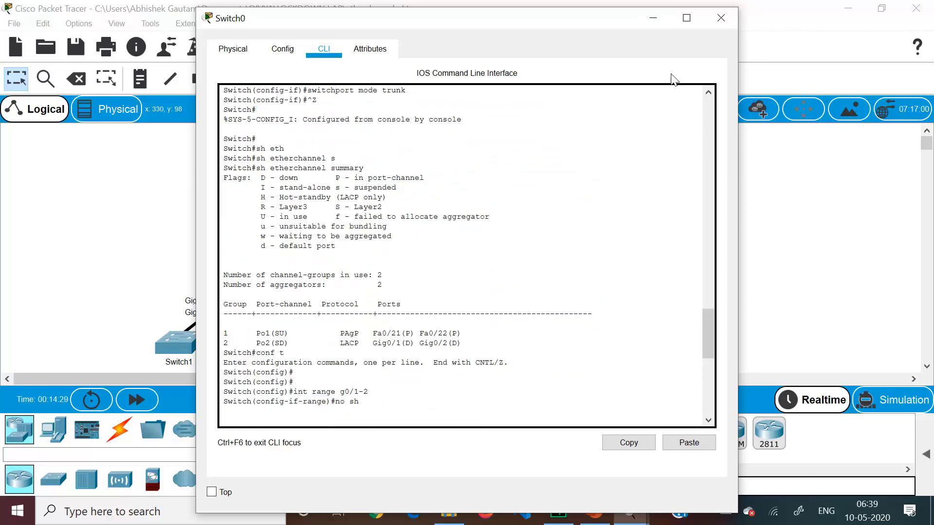
click(725, 24)
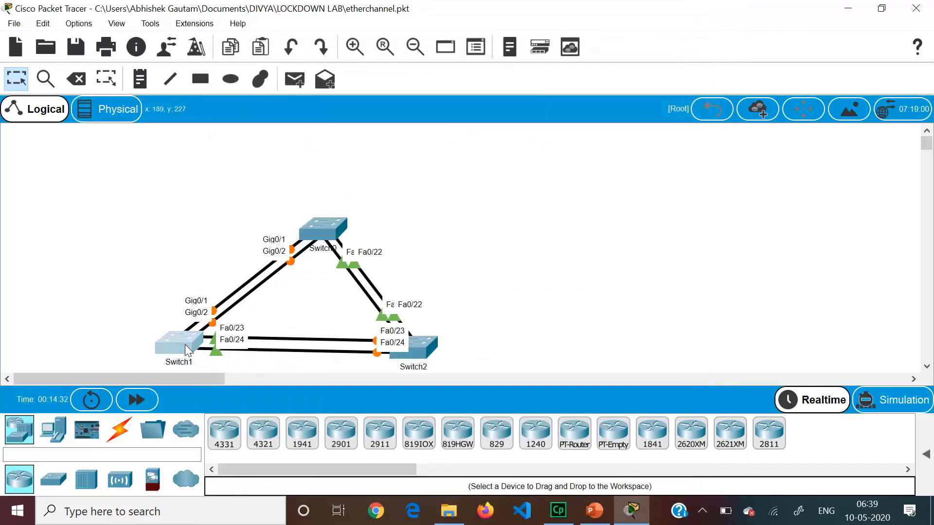
Open Switch1's command line and enter global configuration mode
click(184, 344)
click(324, 49)
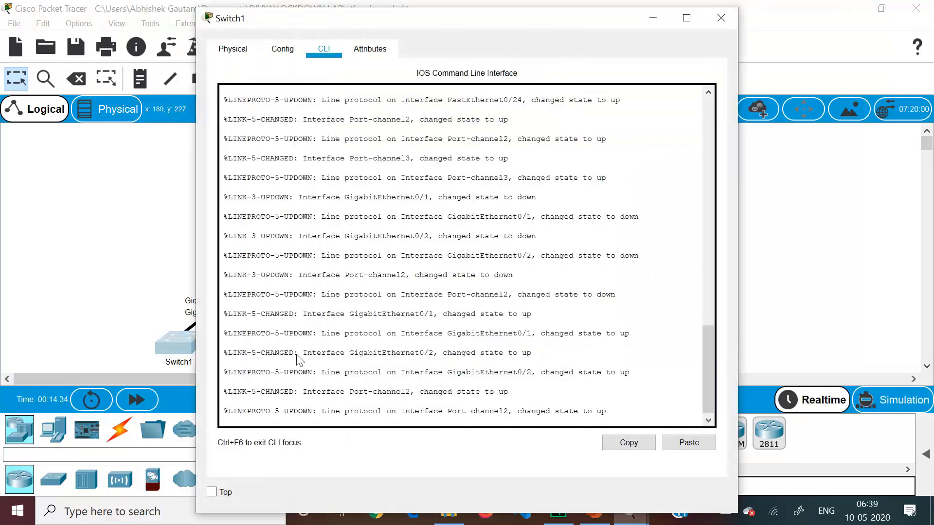
key(Return)
key(Return)
key(Return)
key(Return)
text(en)
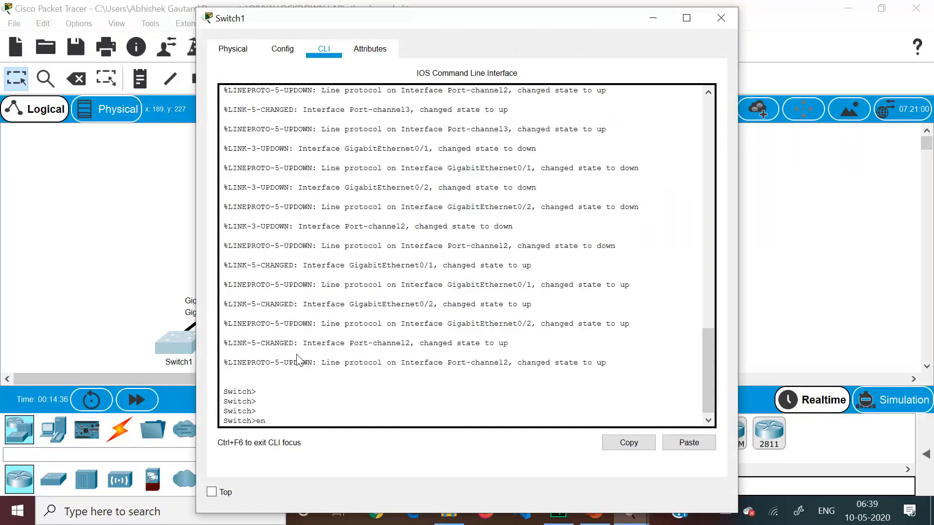
key(Return)
text(conf t)
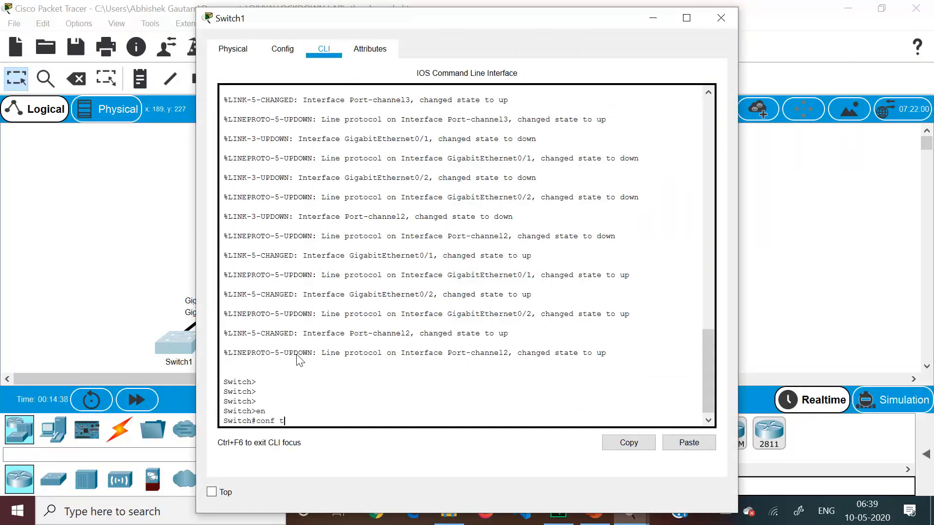
key(Return)
Set Switch1's interface range g0/1-2 to switchport mode trunk
text(int ra)
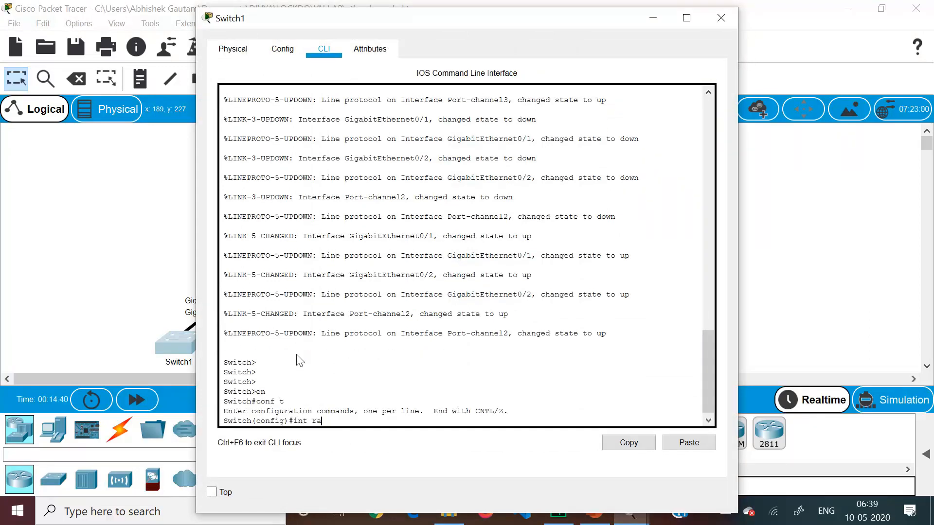
text(nge g0/1-2)
key(Return)
text(sw)
key(Tab)
text(m)
key(Tab)
text(tr)
key(Tab)
key(Return)
key(Return)
key(Return)
key(Return)
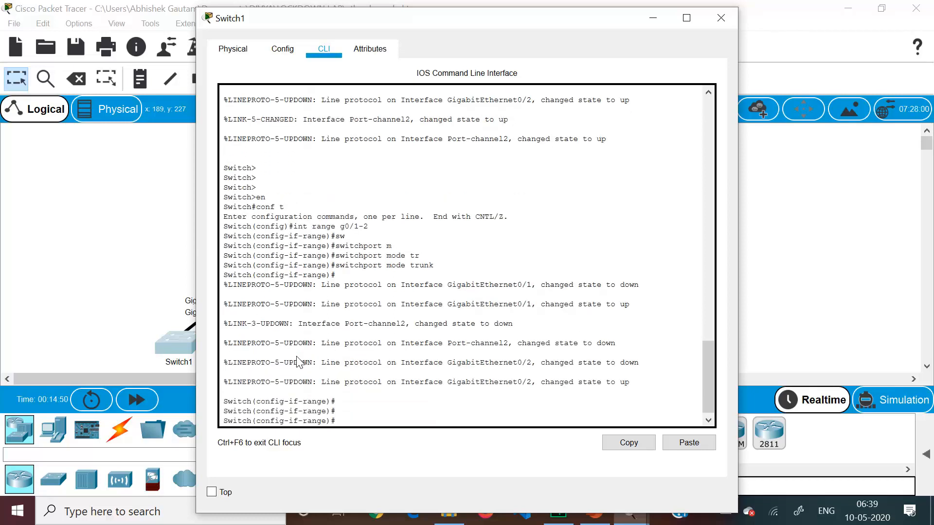
Shut down Switch1's g0/1-2 interfaces
text(sh)
key(Return)
key(Return)
key(Return)
key(Return)
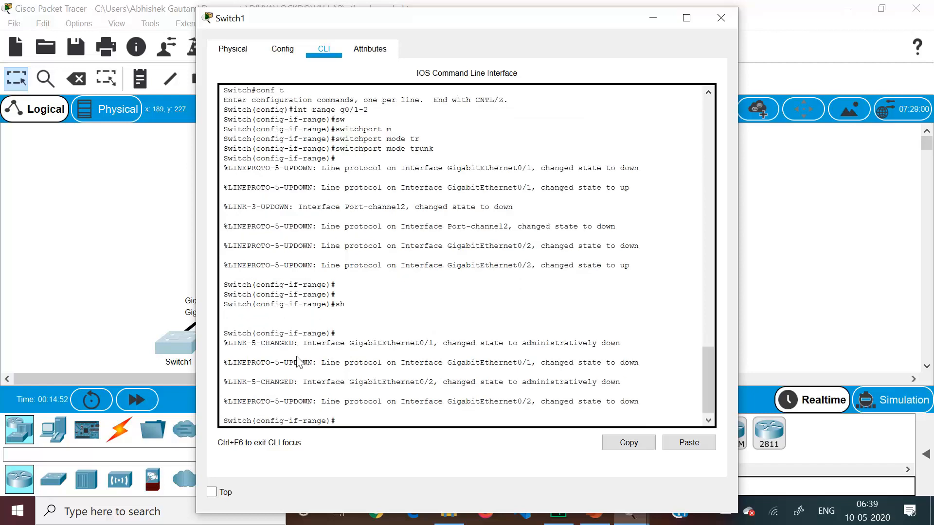
Assign Switch1's g0/1-2 interfaces to channel group 2 in active mode
text(chan)
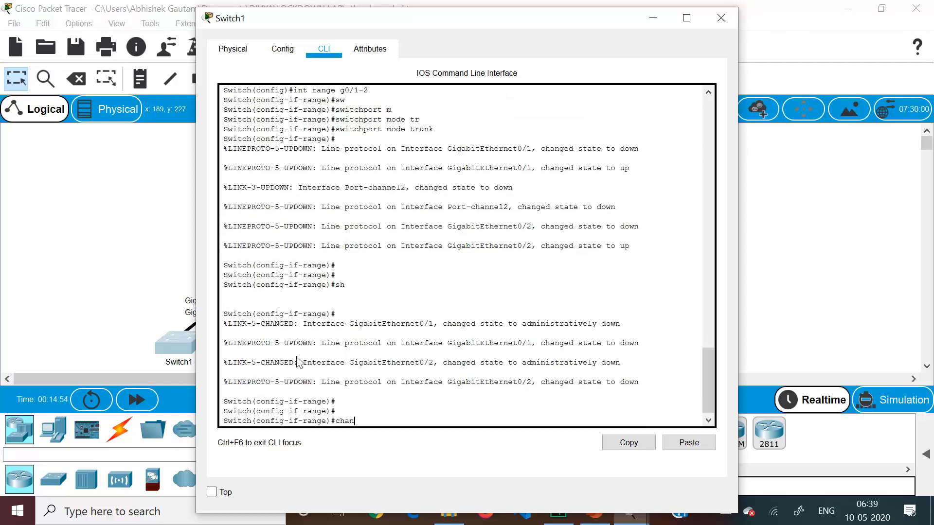
text(nel-group 2 mode acti)
key(Return)
key(Return)
key(Return)
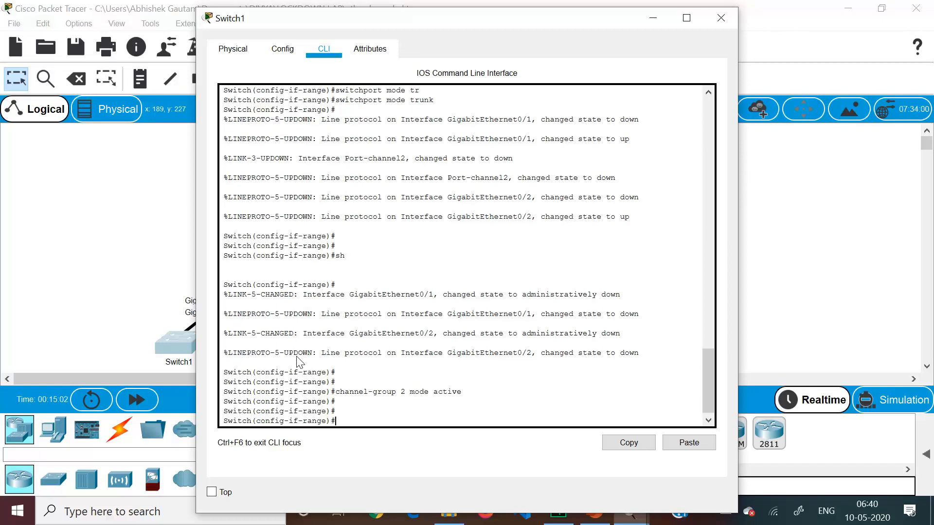
Re-enable Switch1's g0/1-2 interfaces and return to global configuration mode
text(no sh)
key(Return)
text(exit)
key(Return)
key(Return)
key(Return)
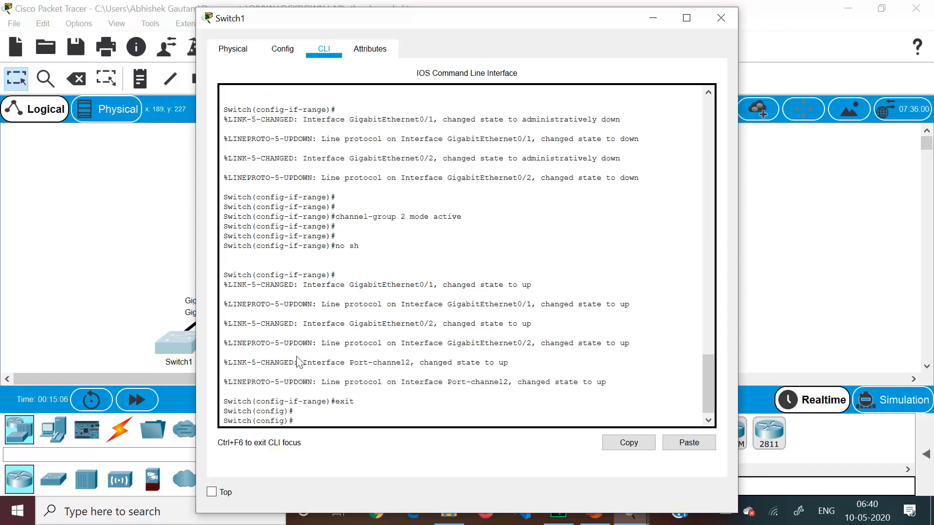
Set Switch1's port-channel 2 interface to switchport mode trunk and return to global configuration mode
text(int po)
key(Tab)
text(2)
key(Return)
text(sw)
key(Tab)
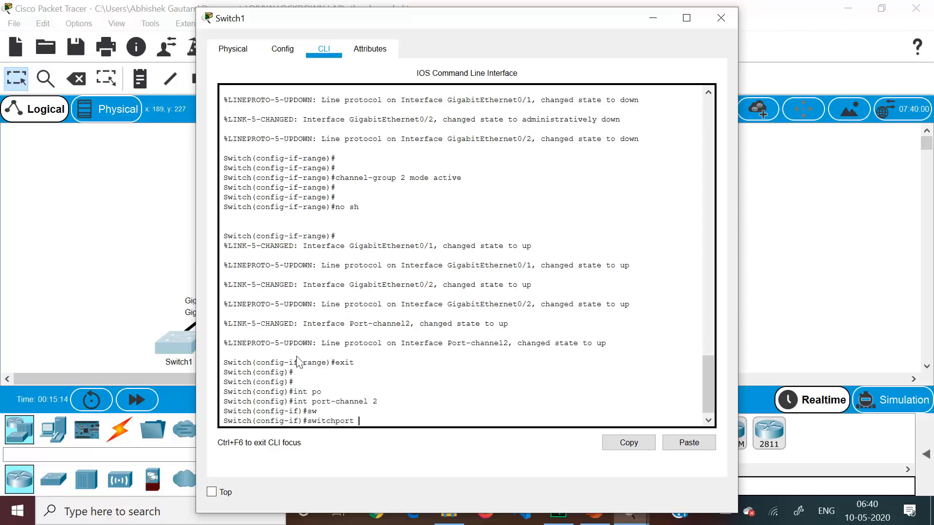
text(m)
key(Tab)
text(t)
key(Tab)
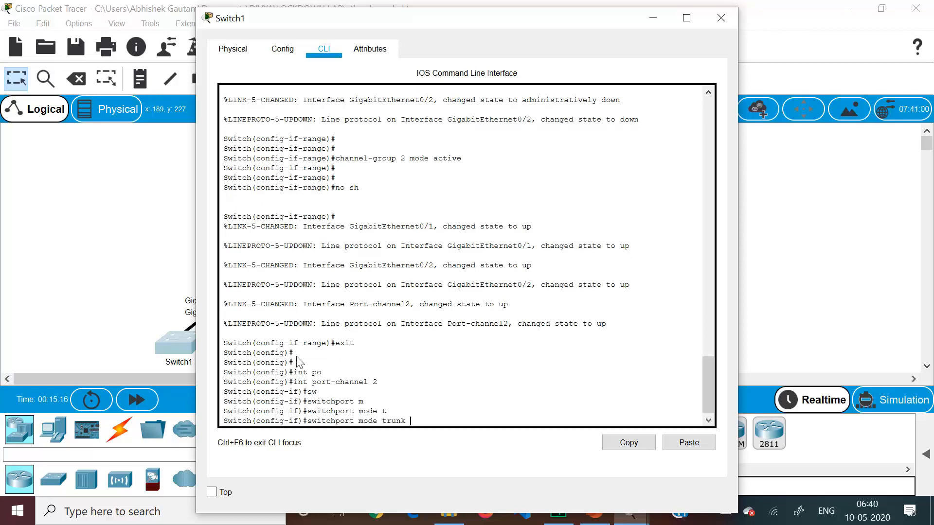
key(Return)
key(Return)
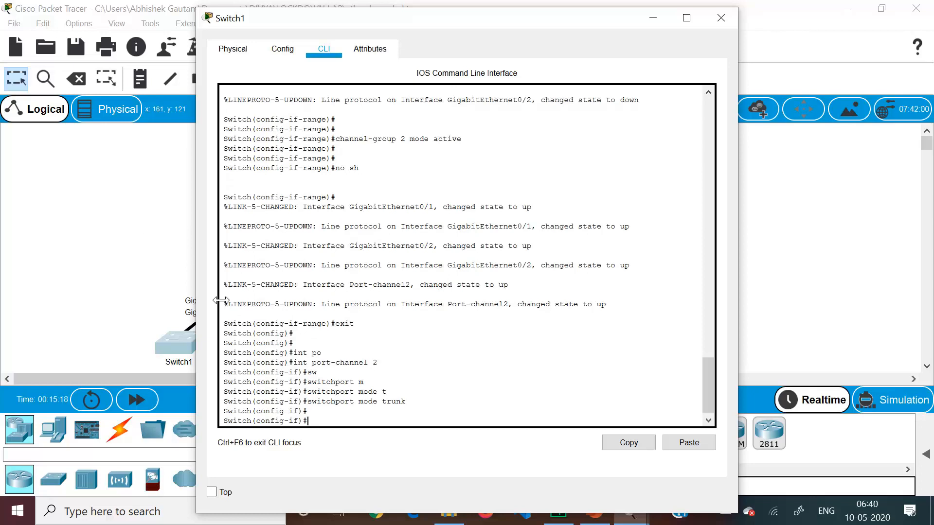
text(exit)
key(Return)
key(Return)
key(Return)
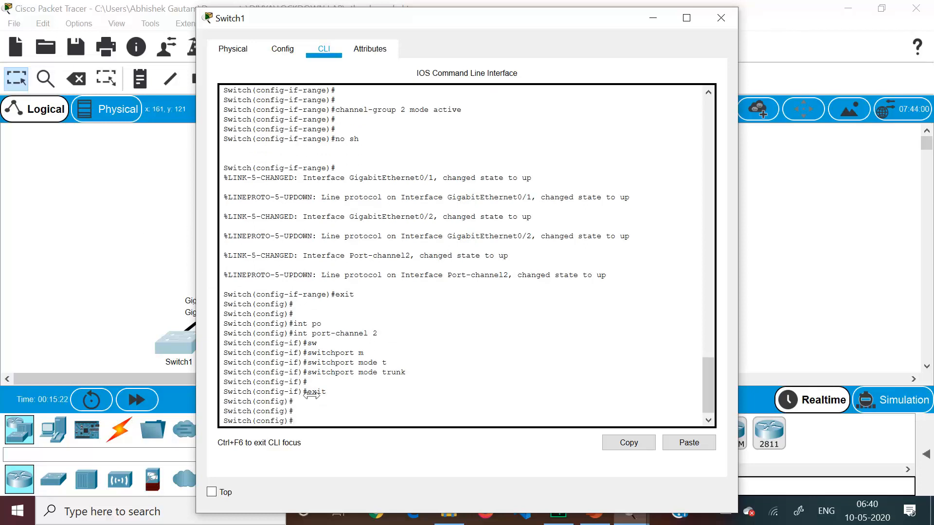
Set Switch1's interface range f0/23-24 to switchport mode trunk
text(int range f0/23-24)
key(Return)
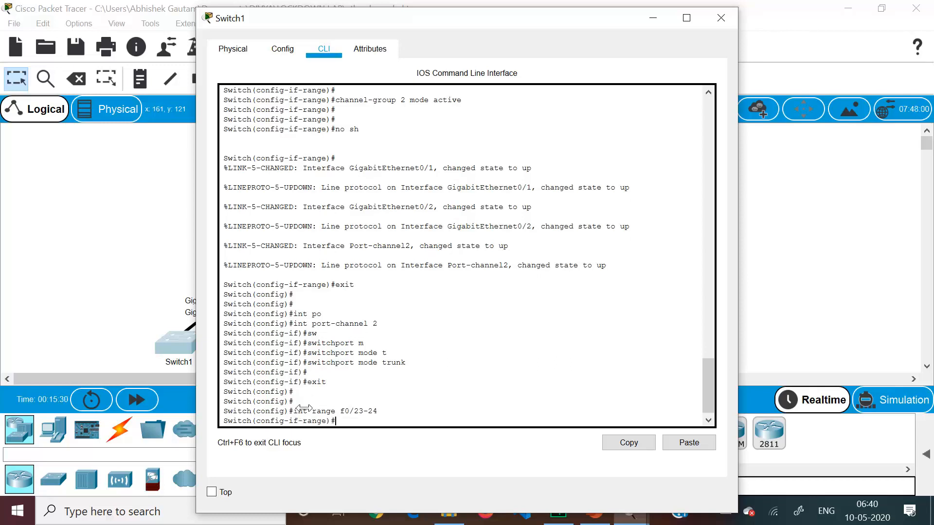
click(132, 313)
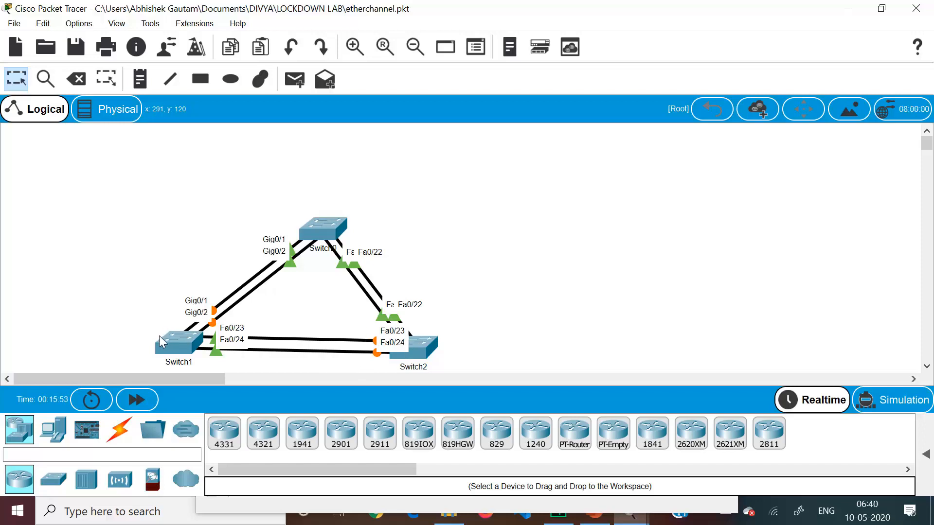
click(179, 348)
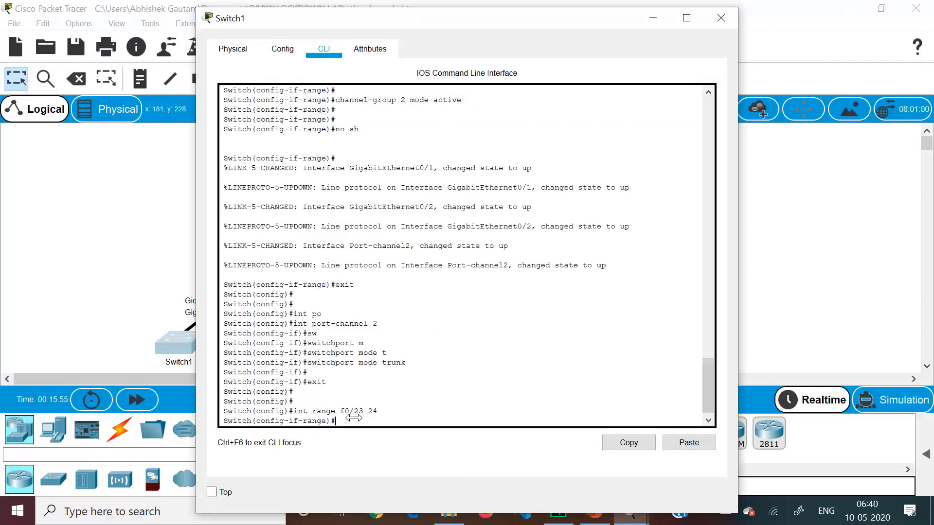
text(sw)
key(Tab)
text(m)
key(Tab)
text(tr)
key(Tab)
key(Return)
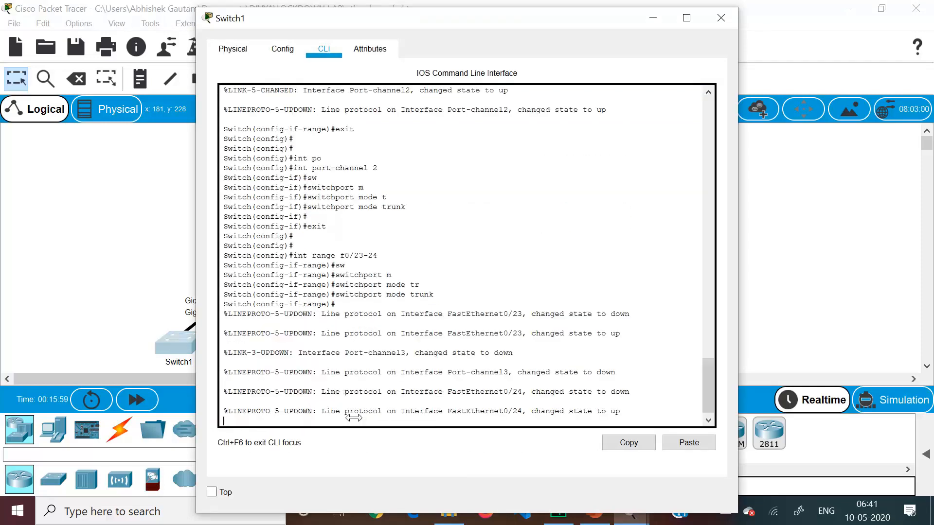
Shut down Switch1's f0/23-24 interfaces
text(sh)
key(Return)
key(Return)
Assign Switch1's f0/23-24 interfaces to channel group 3 in passive mode
text(channel-gr)
key(Tab)
text(3)
key(Return)
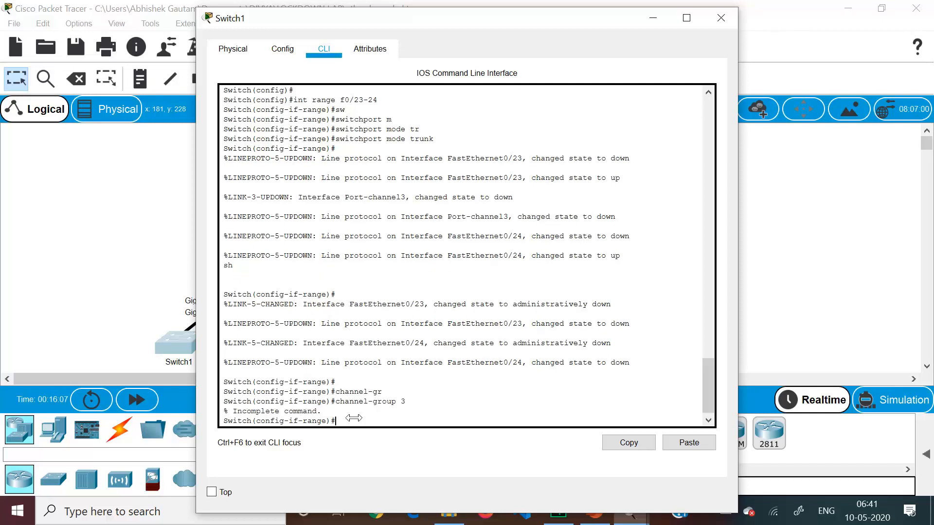
key(Up)
text(mode passive)
key(Return)
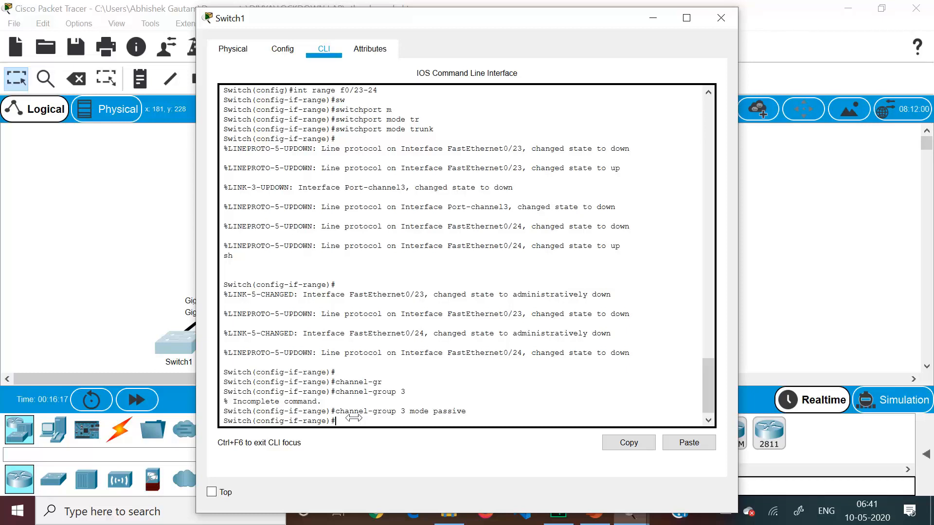
Re-enable Switch1's f0/23-24 interfaces and return to global configuration mode
text(no sh)
key(Return)
text(exit)
key(Return)
Set Switch1's port-channel 3 interface to switchport mode trunk
text(int )
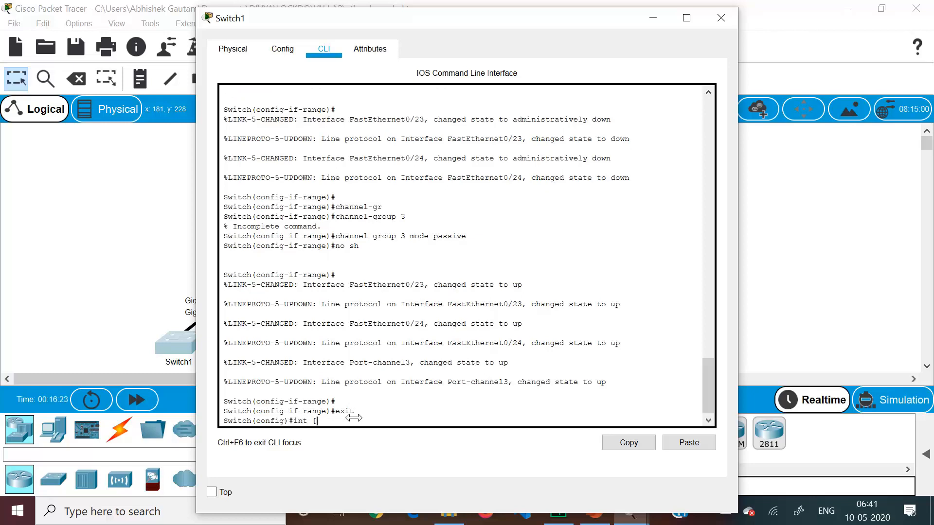
text(p)
key(Tab)
text(2)
text(3)
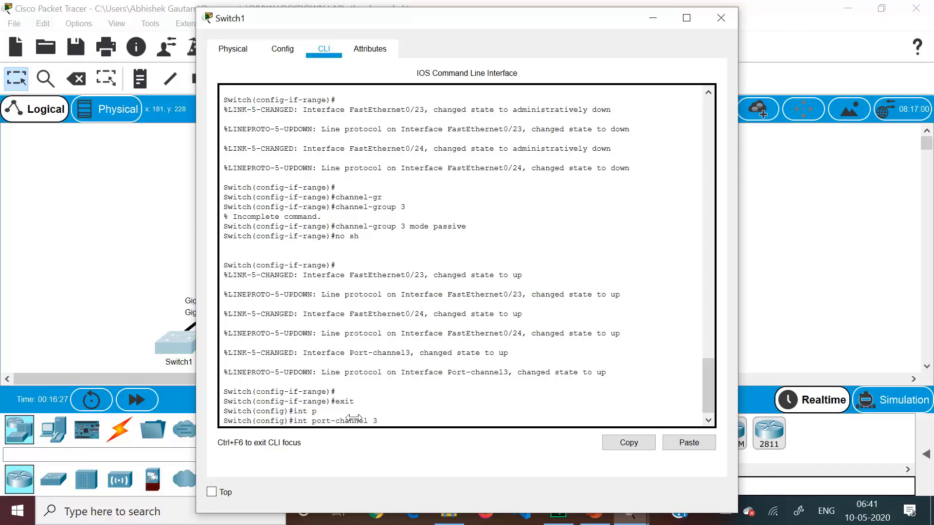
key(Return)
key(Return)
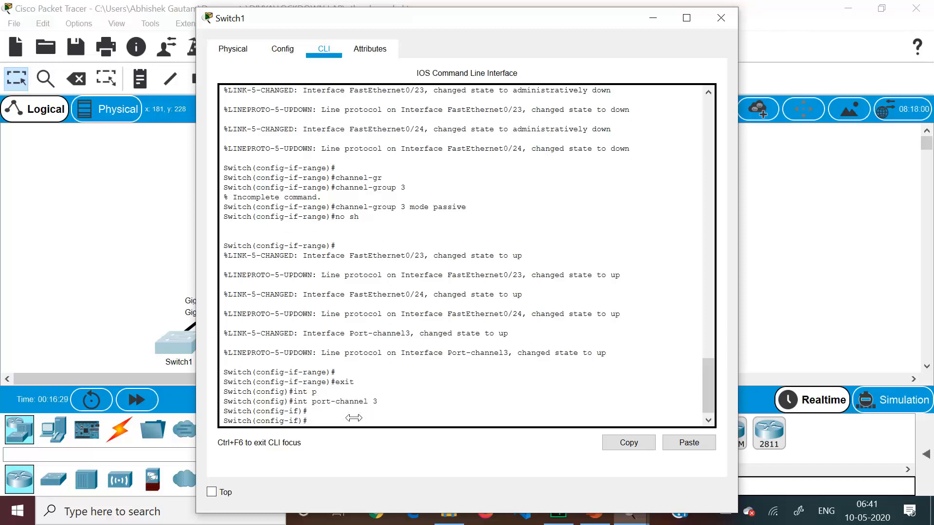
text(sw)
key(Tab)
text(m)
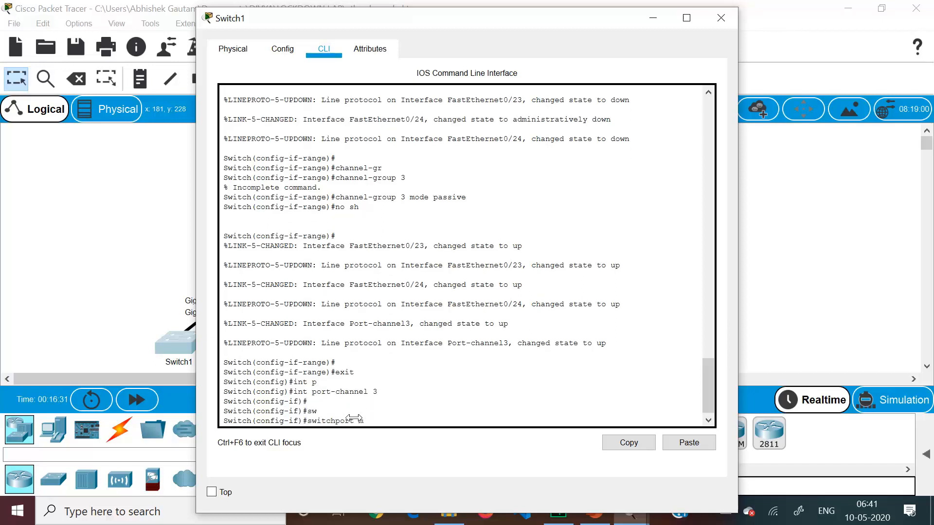
key(Tab)
text(tr)
key(Tab)
key(Return)
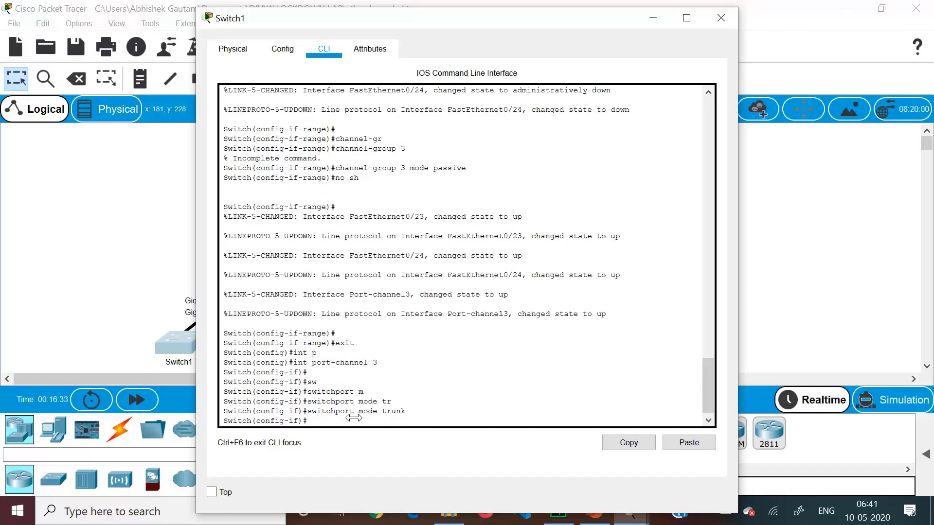
Open Switch2's command line and enter global configuration mode
click(89, 258)
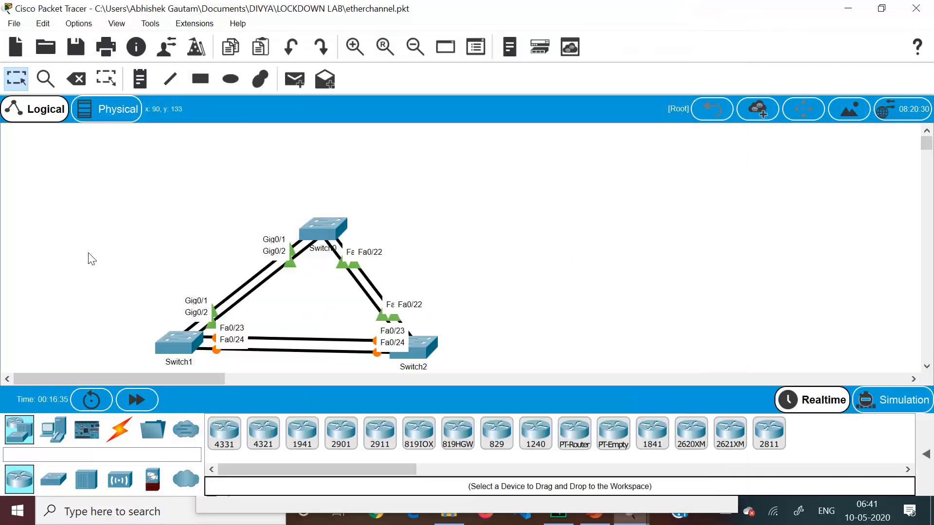
click(415, 342)
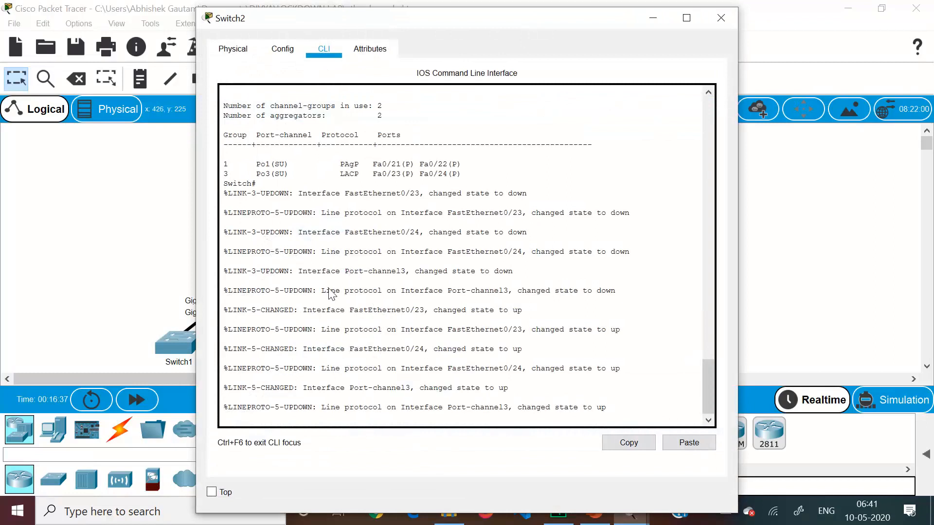
key(Return)
key(Return)
key(Return)
text(conf)
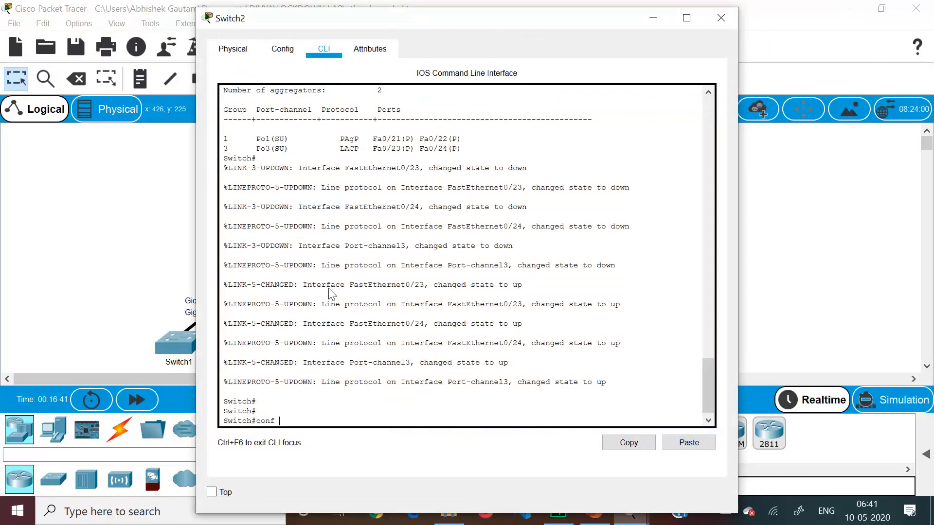
text( t)
key(Return)
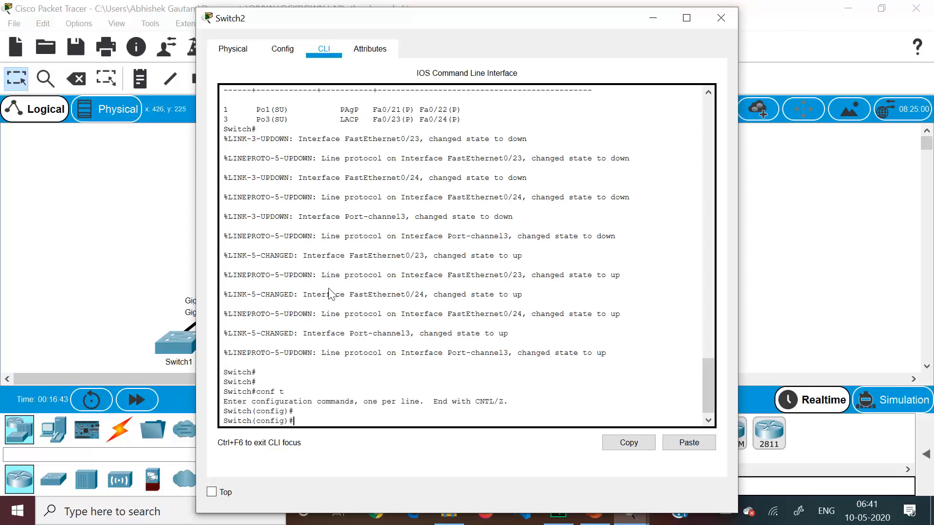
Set Switch2's interface range f0/23-24 to switchport mode trunk
key(Up)
key(Up)
key(Up)
key(Up)
key(Up)
key(Up)
key(Left)
key(Left)
key(BackSpace)
key(BackSpace)
key(BackSpace)
key(BackSpace)
text(3=)
key(BackSpace)
text(-24)
key(Return)
text(switchport  mode trunk)
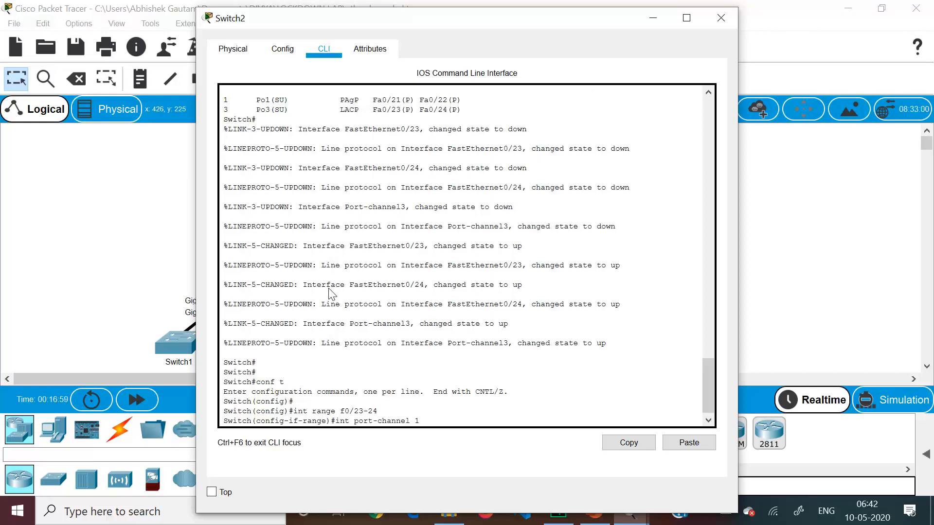
key(Return)
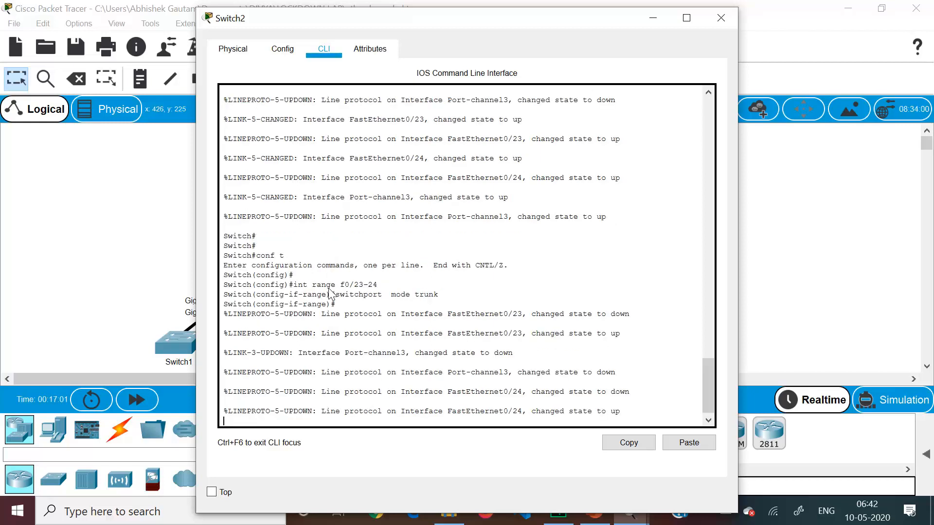
Shut down Switch2's f0/23-24 interfaces
key(Up)
key(Up)
key(Up)
key(Up)
key(Up)
Assign Switch2's f0/23-24 interfaces to channel group 3 in active mode
key(Up)
key(Up)
key(BackSpace)
key(BackSpace)
key(BackSpace)
key(BackSpace)
key(BackSpace)
key(BackSpace)
key(BackSpace)
key(BackSpace)
key(BackSpace)
key(BackSpace)
key(BackSpace)
key(BackSpace)
key(BackSpace)
key(BackSpace)
key(BackSpace)
key(BackSpace)
key(BackSpace)
key(BackSpace)
key(BackSpace)
key(BackSpace)
text(sh)
key(Return)
key(Return)
key(Return)
key(Return)
key(Up)
key(Up)
key(Up)
key(Up)
key(Up)
key(Up)
key(Up)
key(Up)
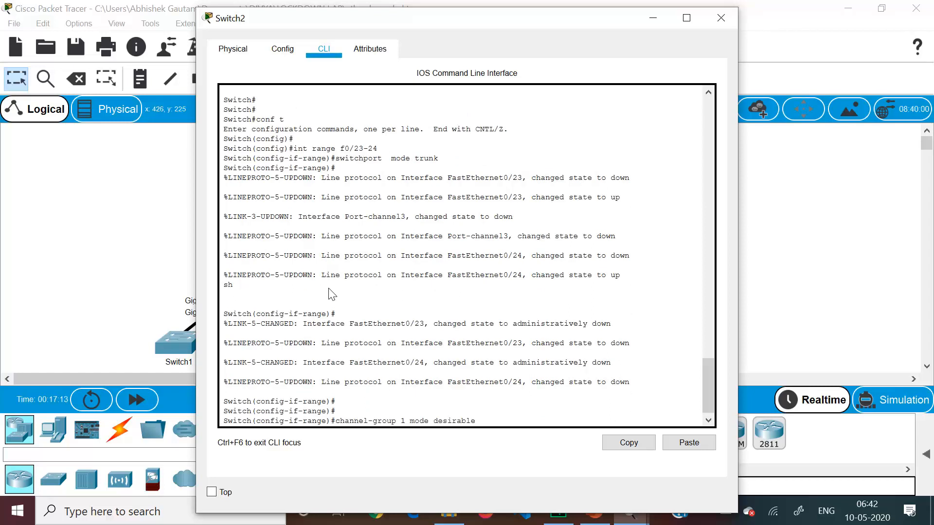
key(BackSpace)
key(BackSpace)
key(BackSpace)
key(BackSpace)
key(BackSpace)
key(BackSpace)
key(BackSpace)
text(active)
key(BackSpace)
text(3)
key(Return)
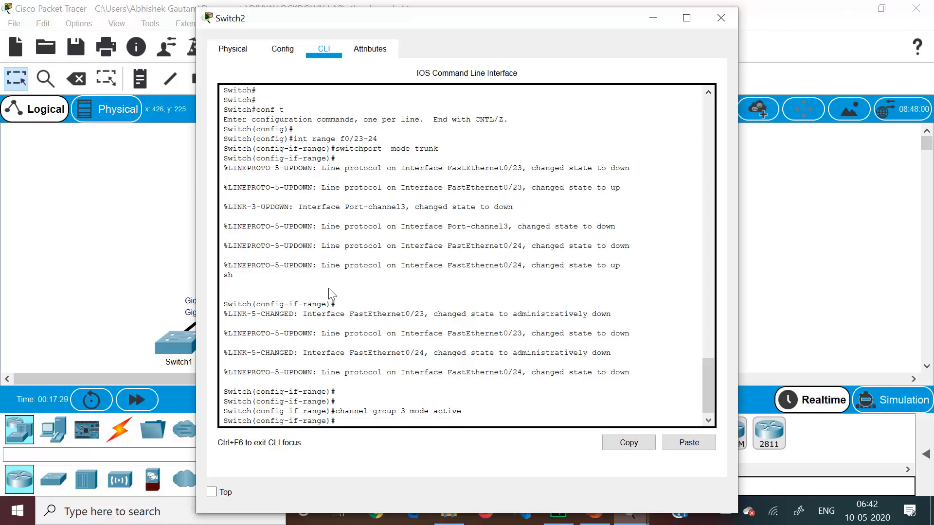
Re-enable Switch2's f0/23-24 interfaces and return to global configuration mode
text(no sh)
key(Return)
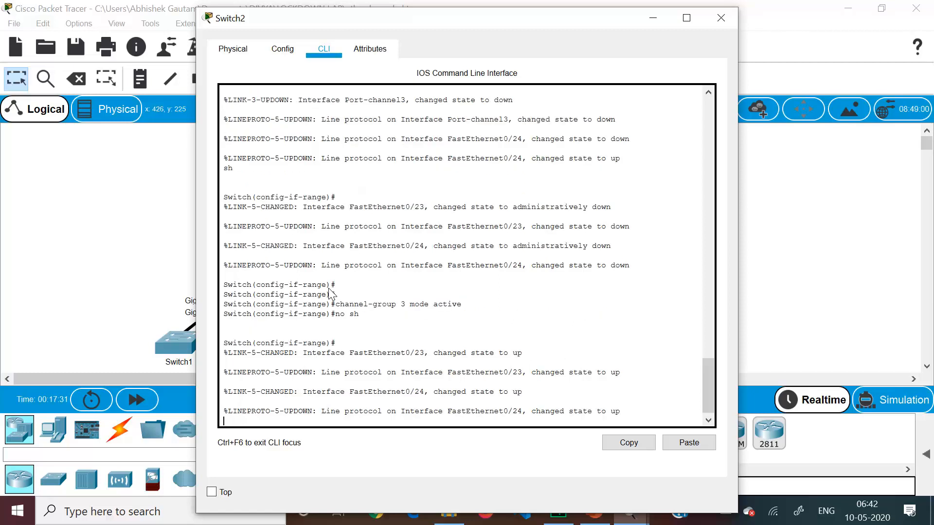
text(exi)
text(t)
key(Return)
Set Switch2's port-channel 3 interface to switchport mode trunk
text(int)
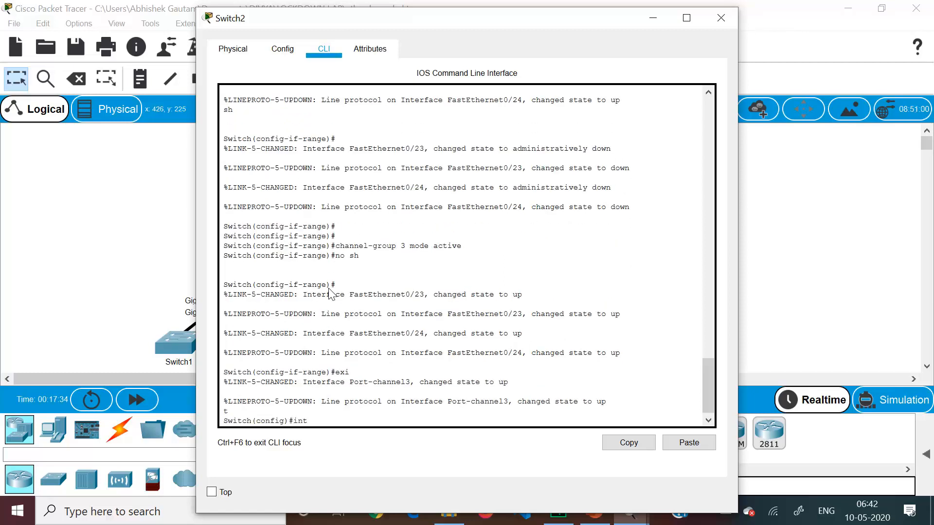
text( po)
key(Tab)
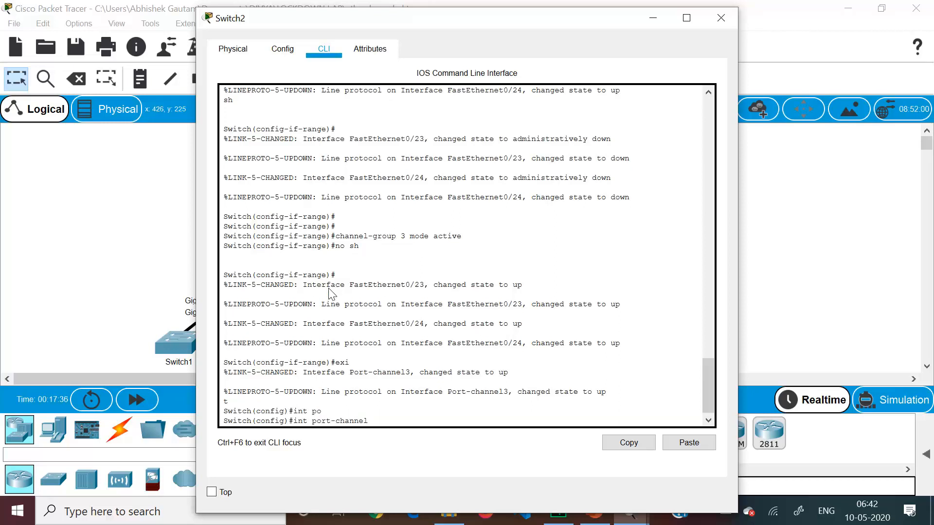
text(3)
key(Return)
text(sw)
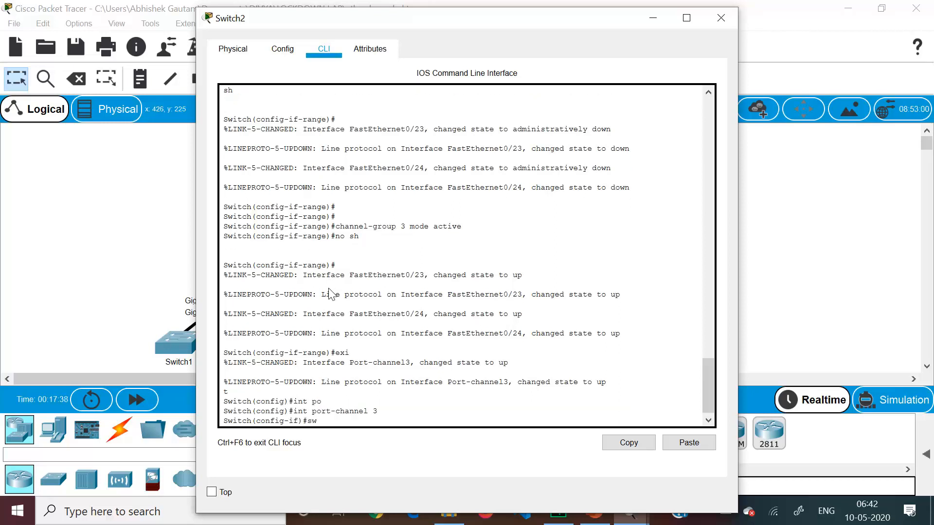
key(Tab)
text(m)
key(Tab)
text(tr)
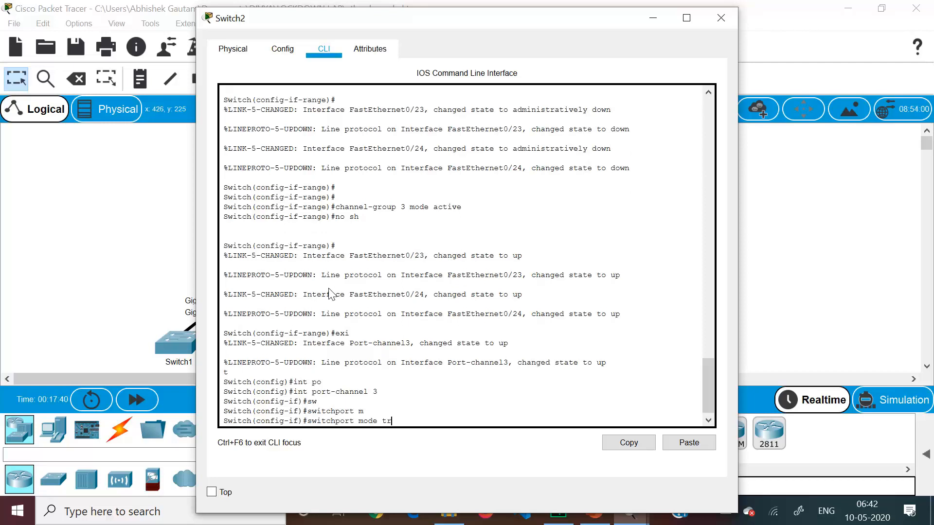
key(Tab)
key(Return)
key(Return)
key(Return)
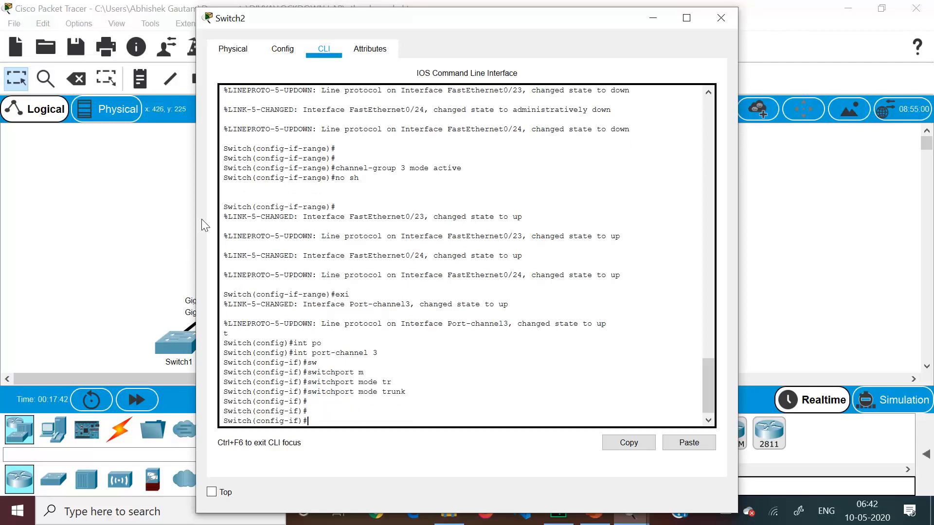
Return to the topology, fast-forward the network time and reopen Switch1's command line
click(148, 225)
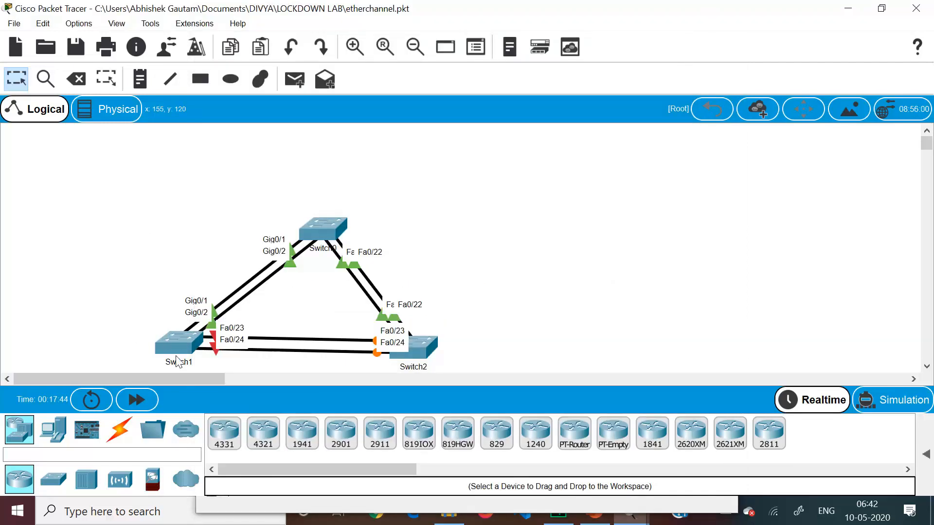
click(138, 400)
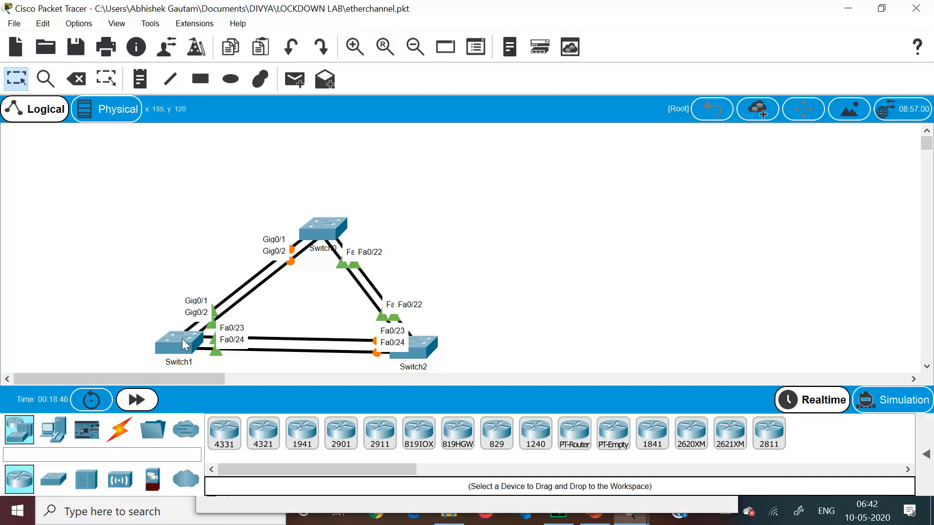
click(182, 338)
key(Return)
key(Return)
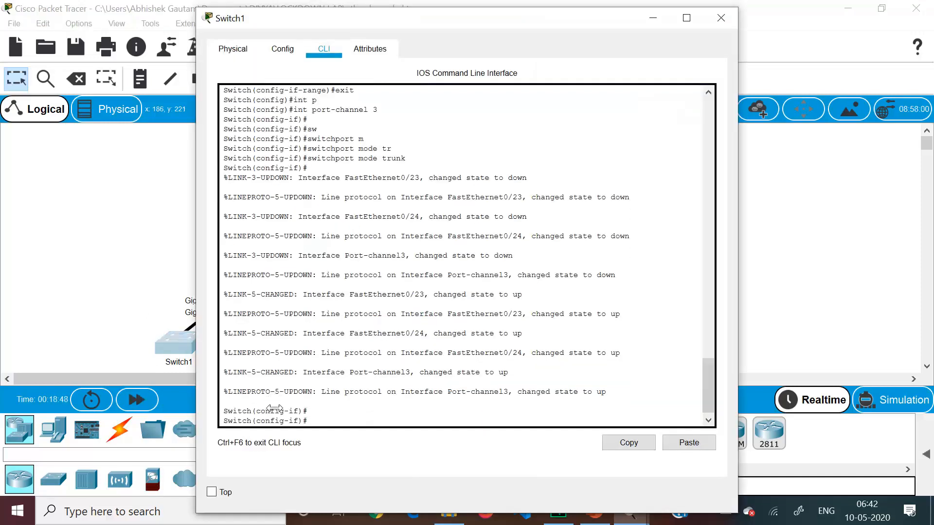
Leave interface configuration on Switch1 and return to privileged EXEC mode with an empty command line
key(ctrl+z)
key(Return)
key(Return)
text(en)
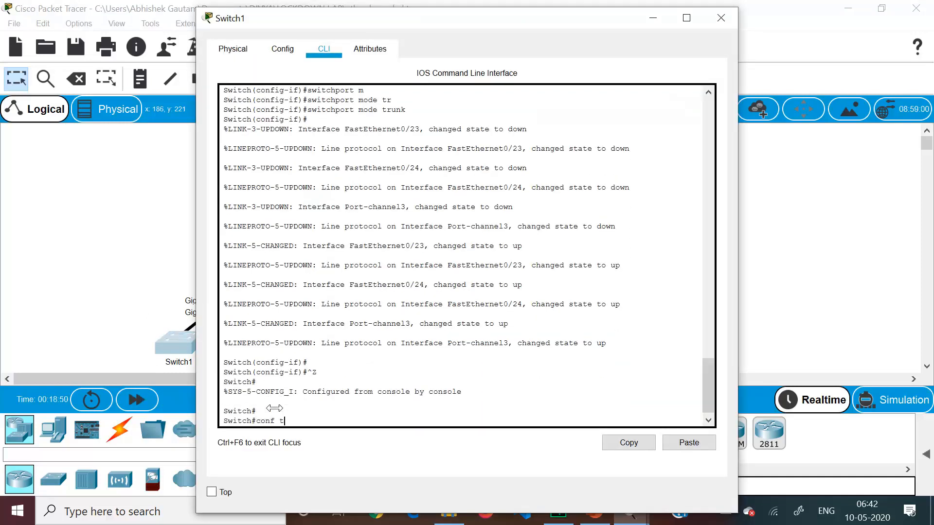
key(BackSpace)
Display Switch1's etherchannel summary and highlight the port-channel 3 entry, closing the switch window when done
text(sh ether)
key(Tab)
text(s)
key(Tab)
key(Return)
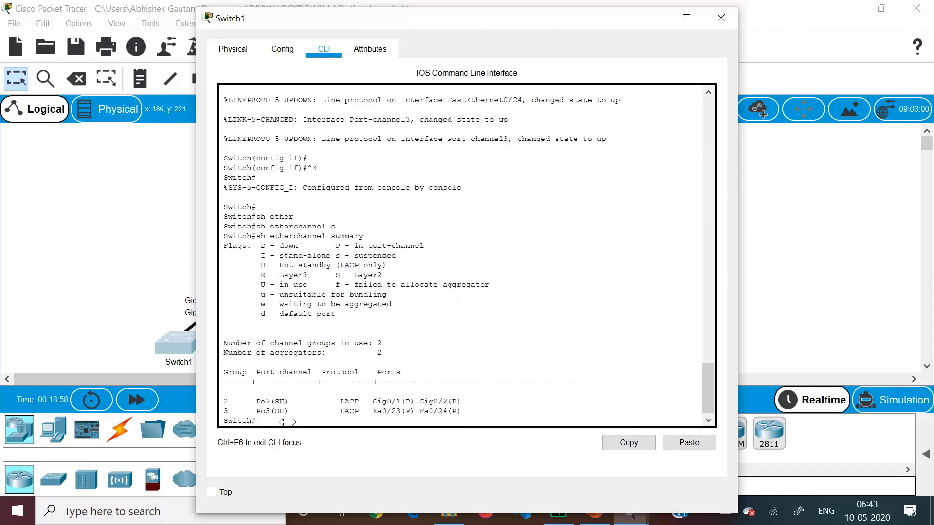
drag(261, 411, 459, 411)
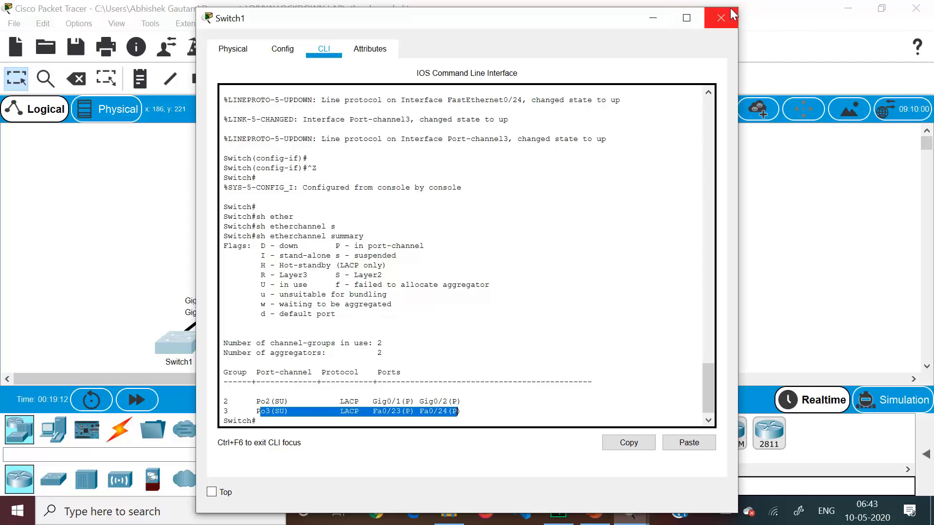
click(711, 20)
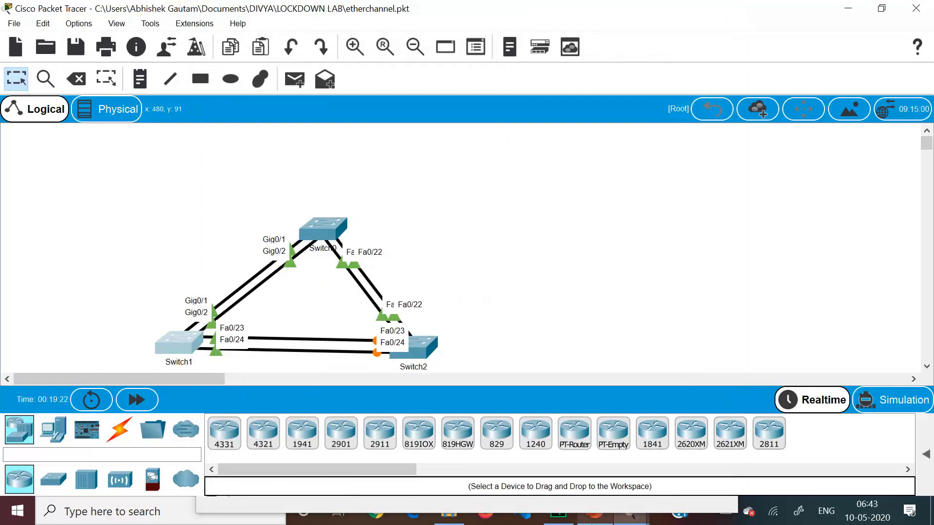
Switch to the ETHERCHANNEL -config presentation in PowerPoint and go through the configuration slides to the closing THANK YOU slide
mouse_move(594, 511)
click(603, 467)
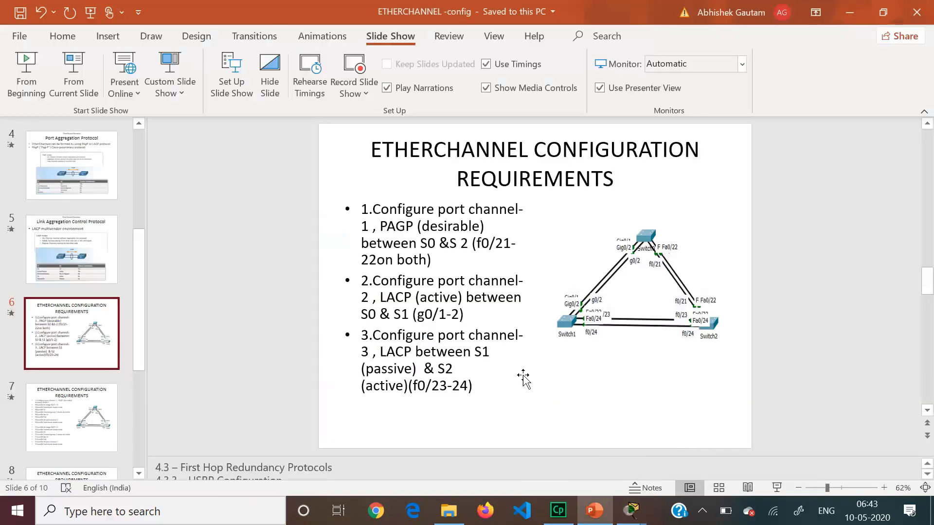
click(84, 419)
key(Down)
key(Down)
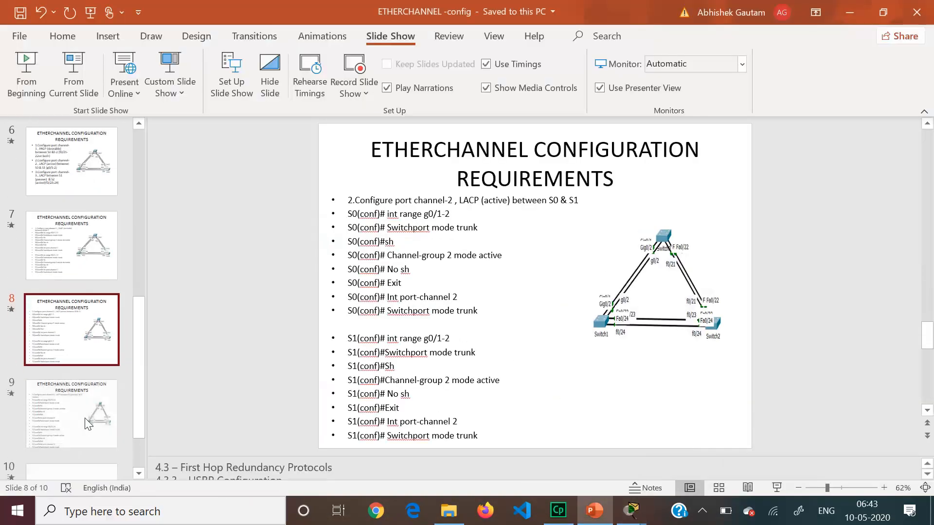
key(Down)
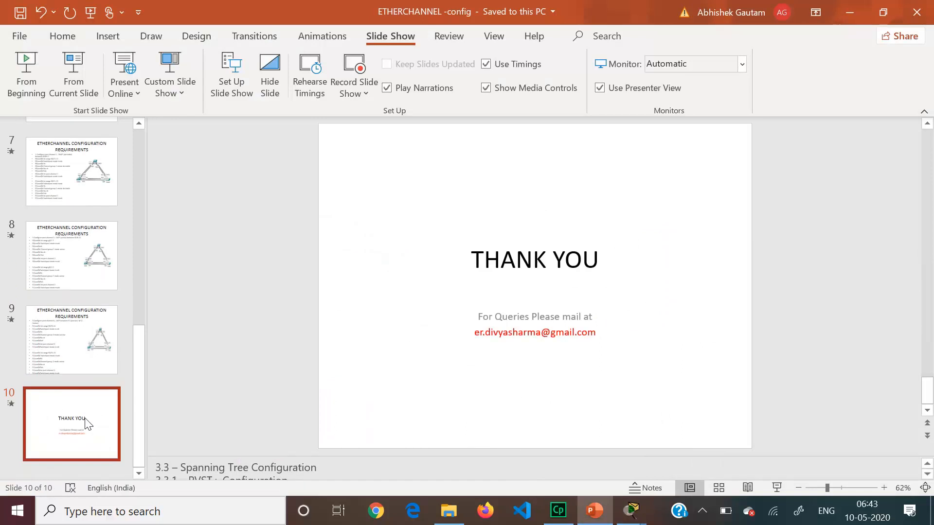